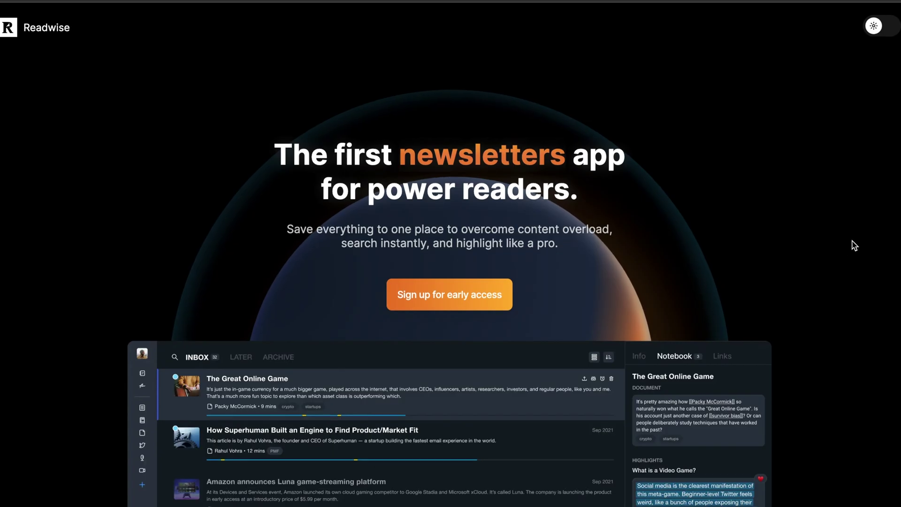
- Look through the Readwise Reader landing page, including the app preview and the reading features
scroll(854, 246, down, 5)
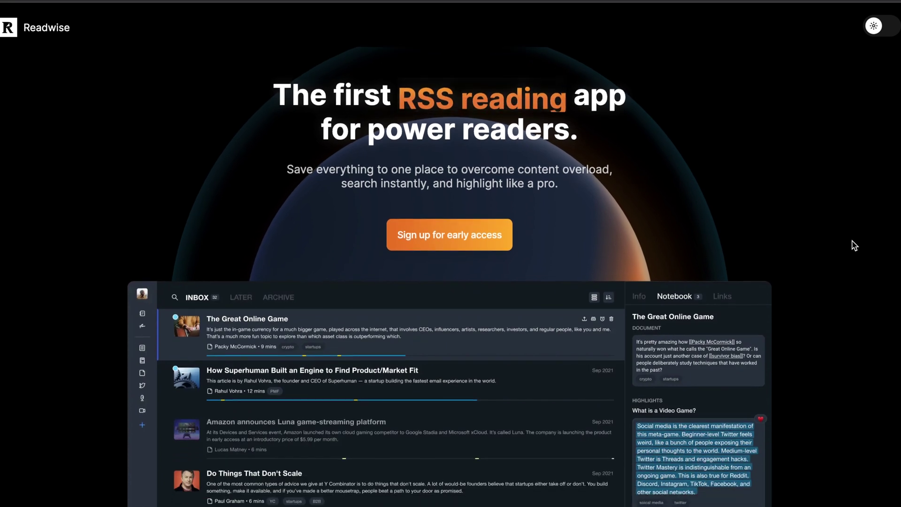
scroll(854, 245, down, 4)
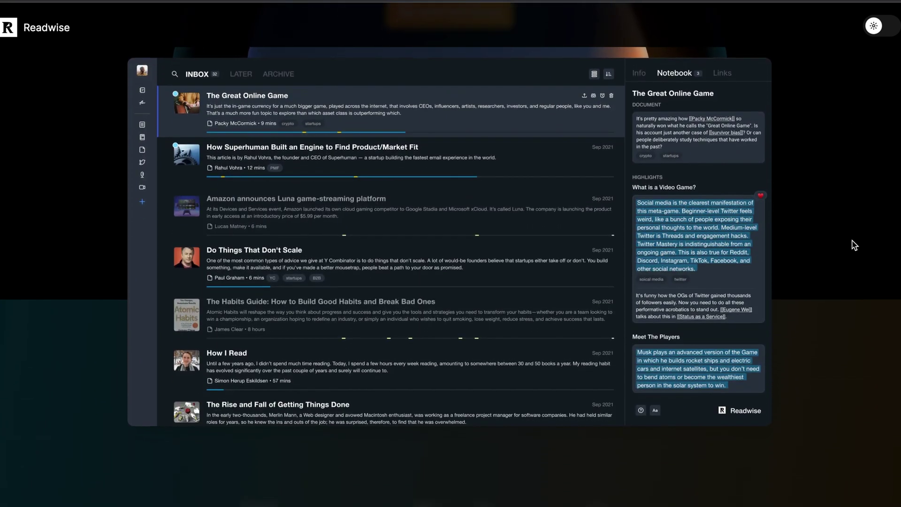
scroll(855, 245, down, 4)
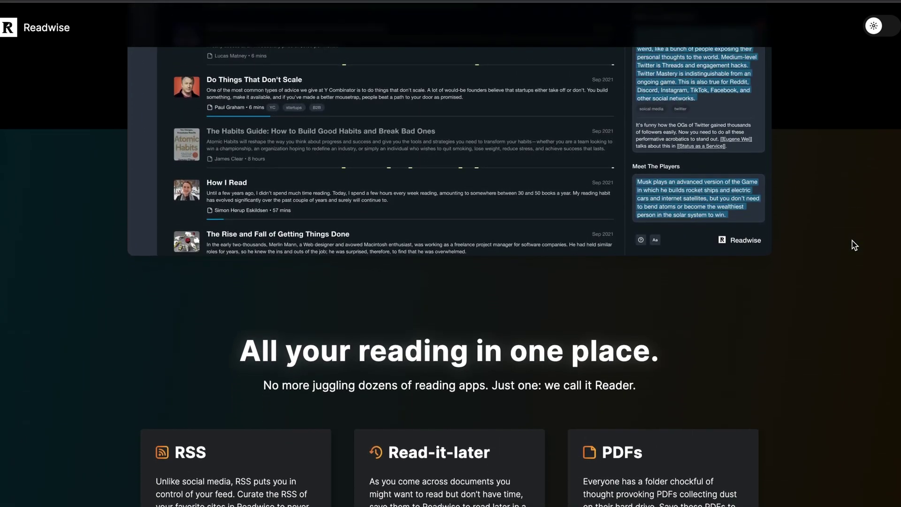
scroll(854, 246, down, 3)
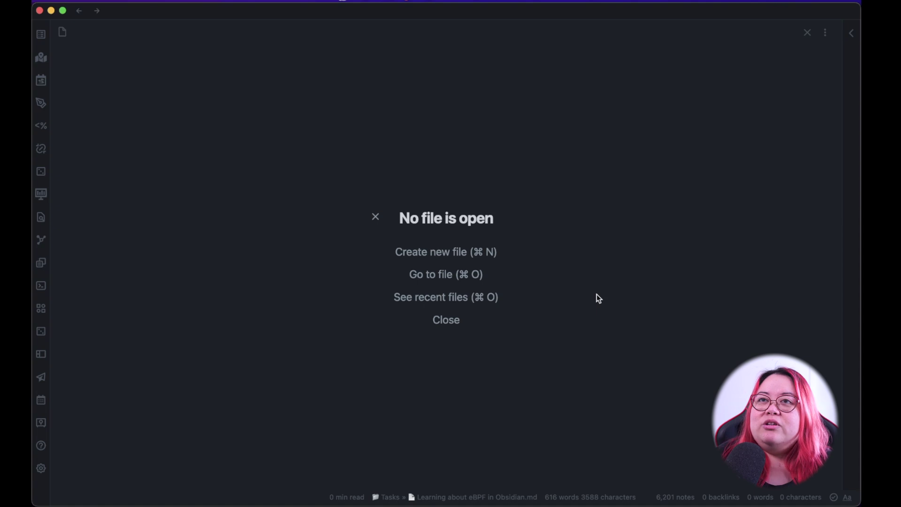
- Open the vault-wide search and load the saved TVZ workspace layout
key(super+shift+f)
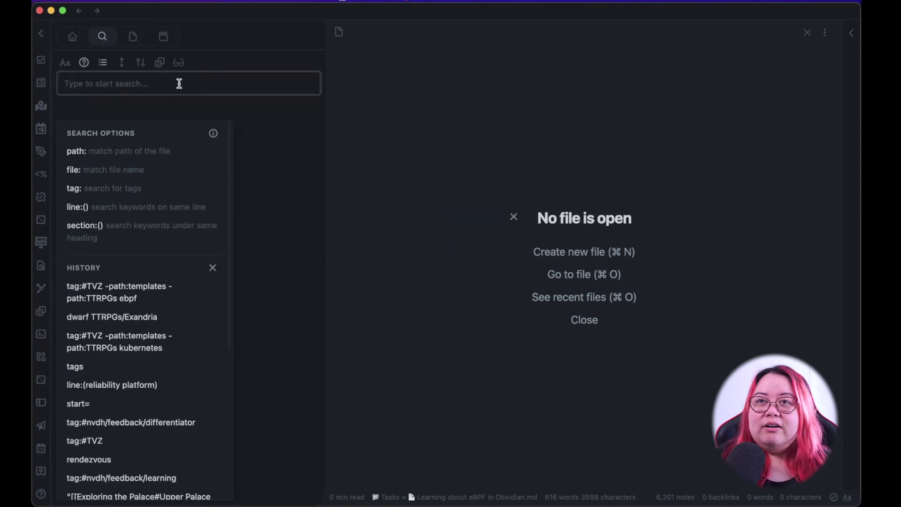
click(283, 54)
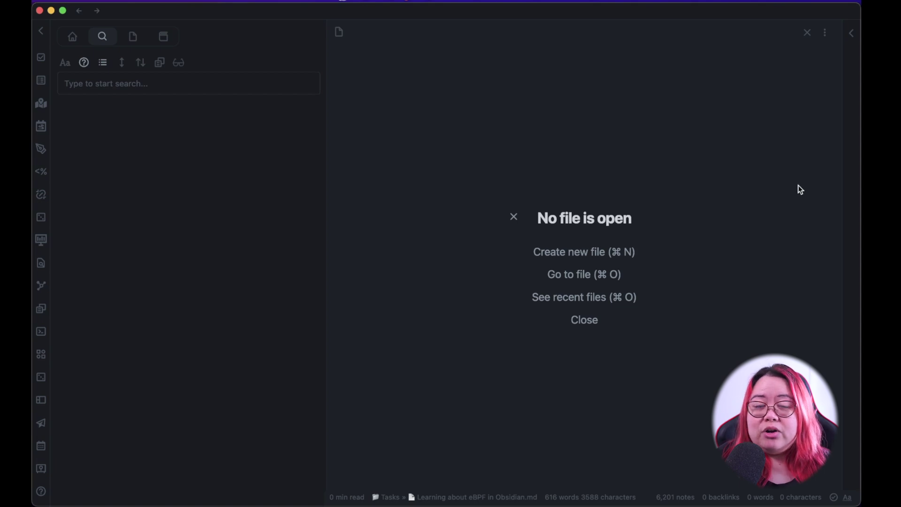
key(shift+super+w)
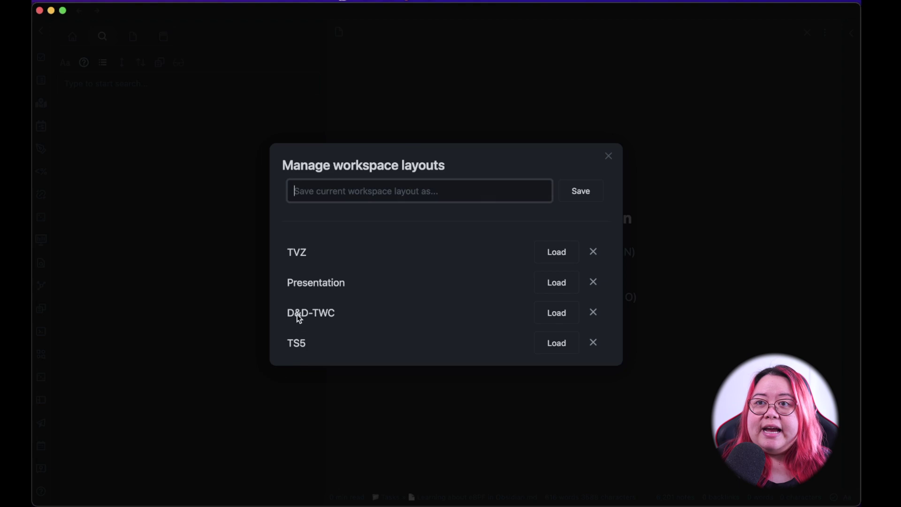
click(551, 254)
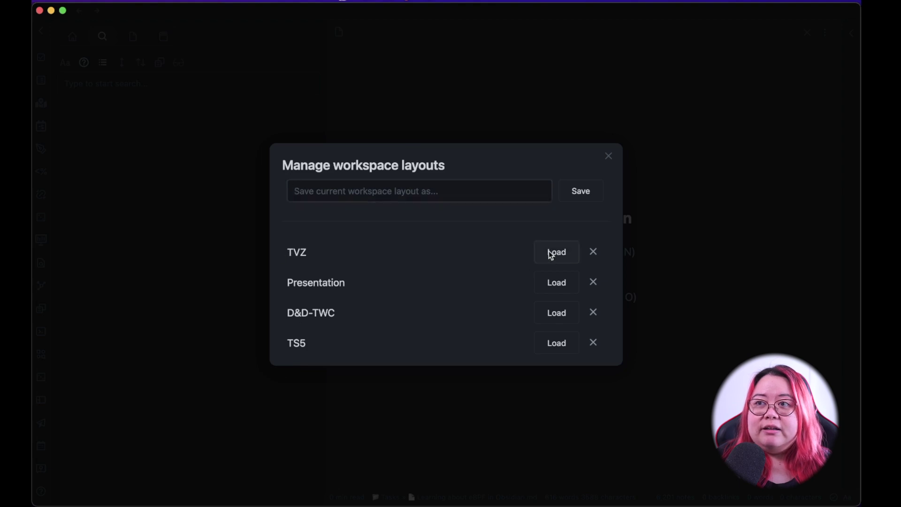
click(551, 254)
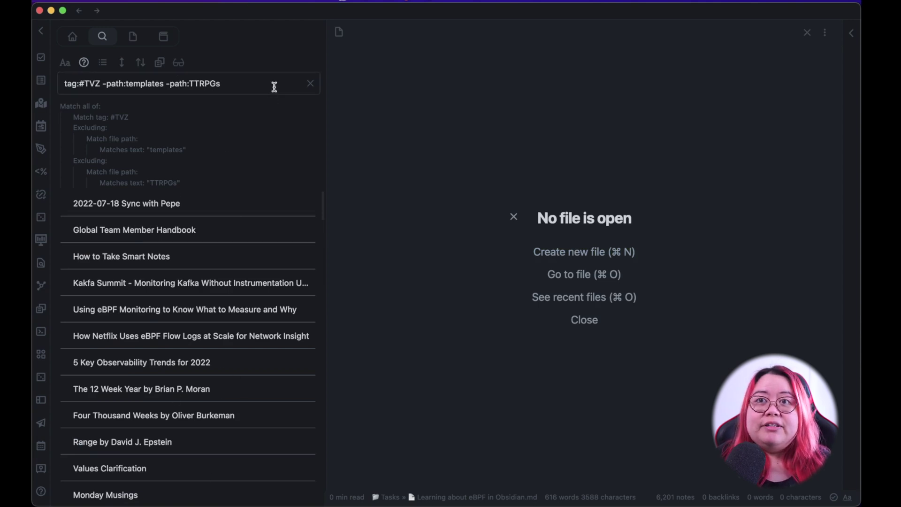
- Add ebpf to the tag:#TVZ search query and collapse the results to note titles, keeping the sort order by newest modified time
click(242, 84)
text(ebpf)
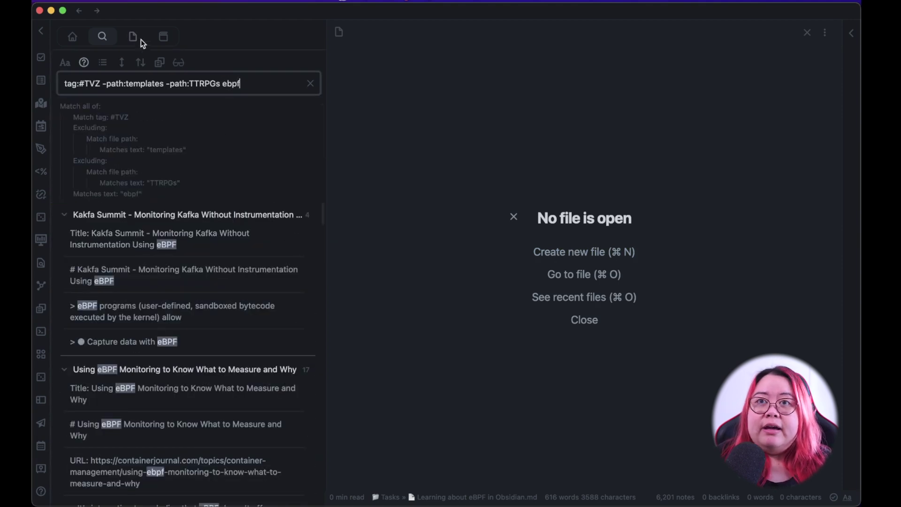
click(104, 63)
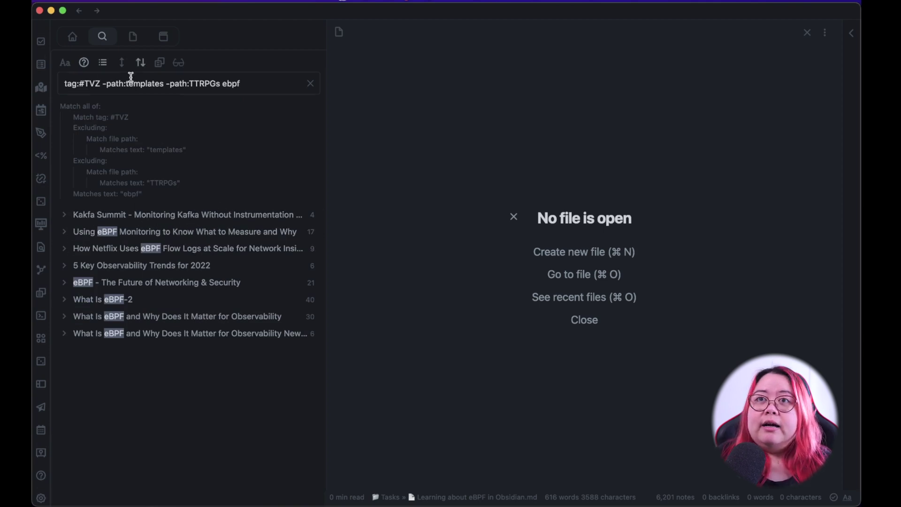
click(140, 65)
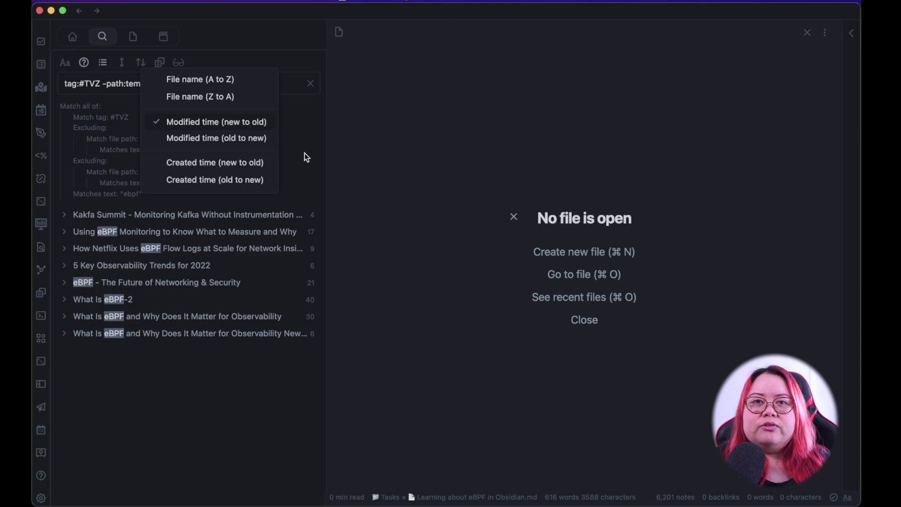
click(258, 33)
- Open the Kakfa Summit eBPF monitoring note with the sidebar hidden and look through its embedded PDF slides and highlights
click(158, 218)
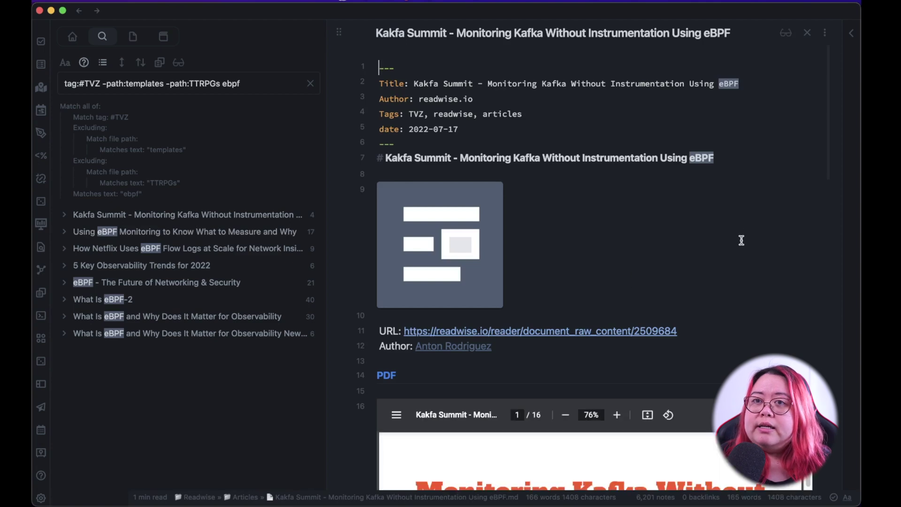
key(super+backslash)
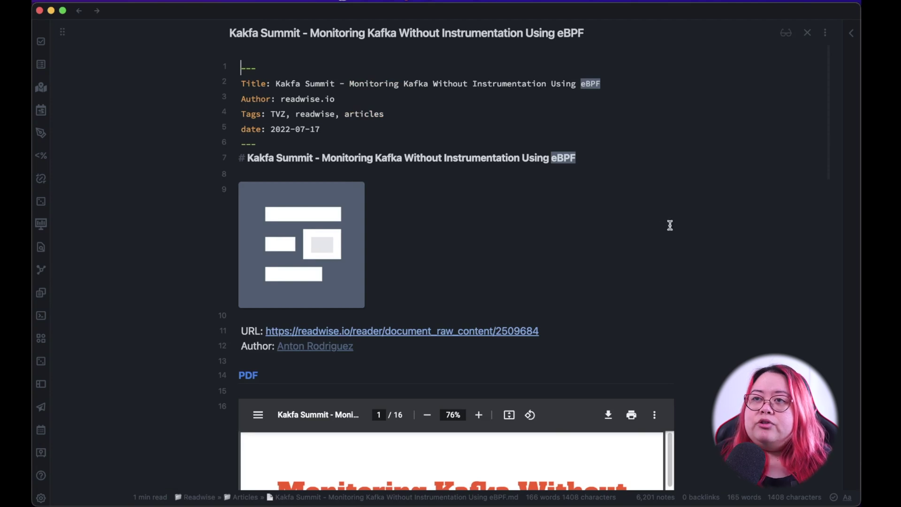
scroll(677, 196, down, 5)
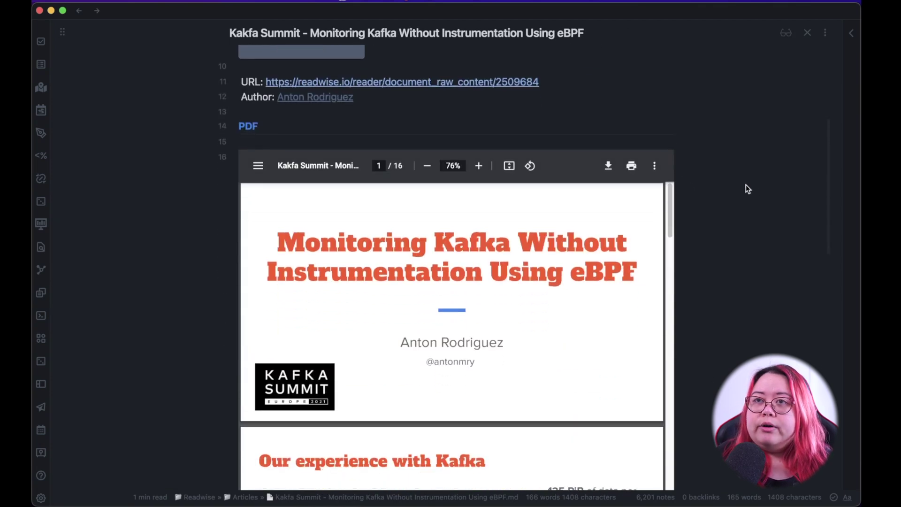
scroll(761, 174, up, 1)
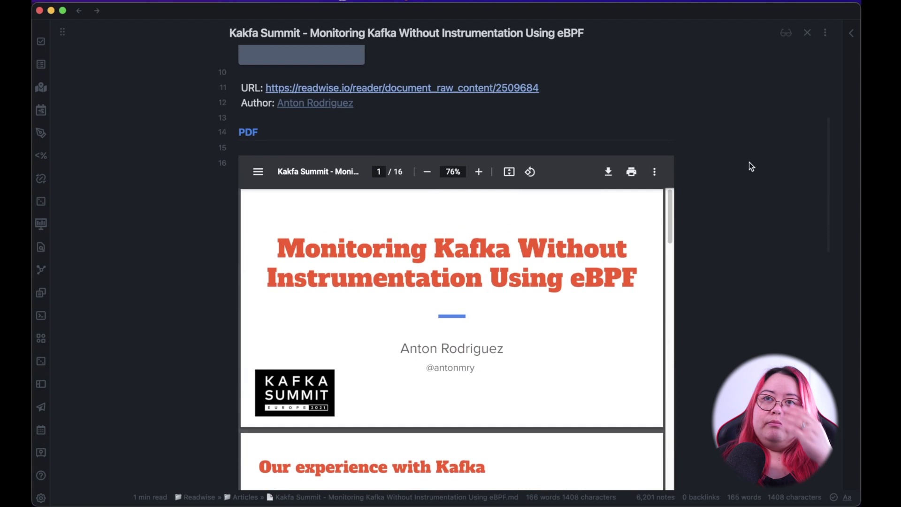
scroll(729, 156, down, 10)
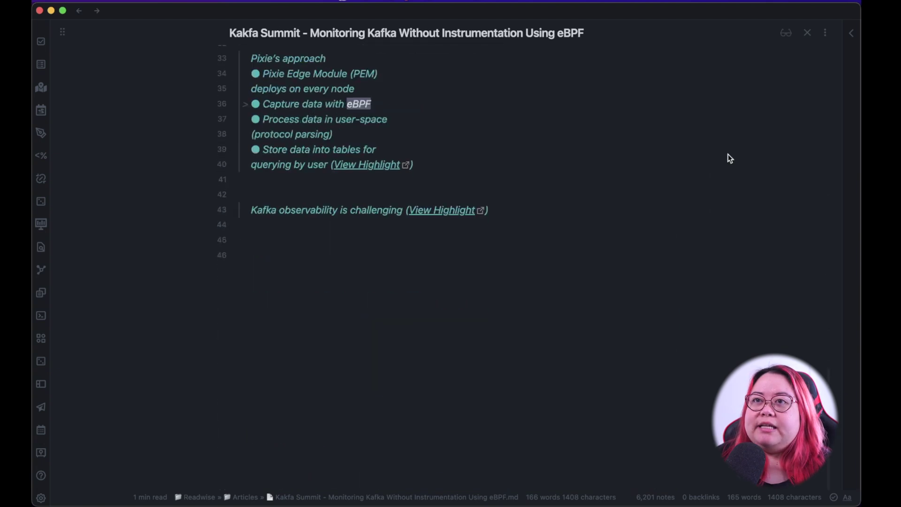
scroll(728, 154, up, 8)
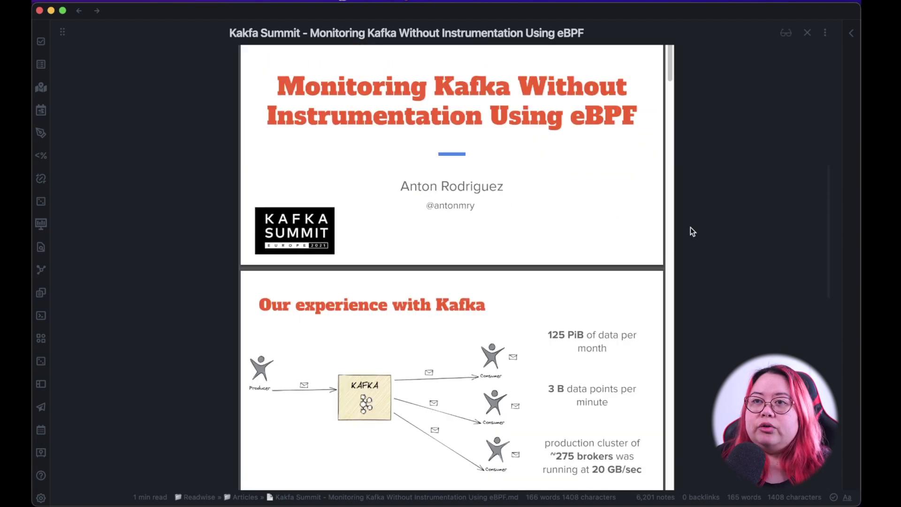
scroll(498, 274, down, 6)
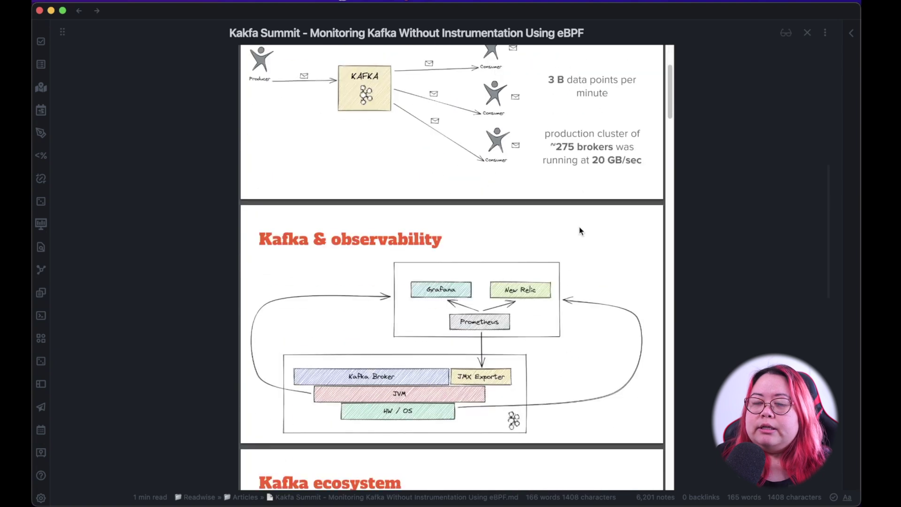
scroll(600, 225, down, 2)
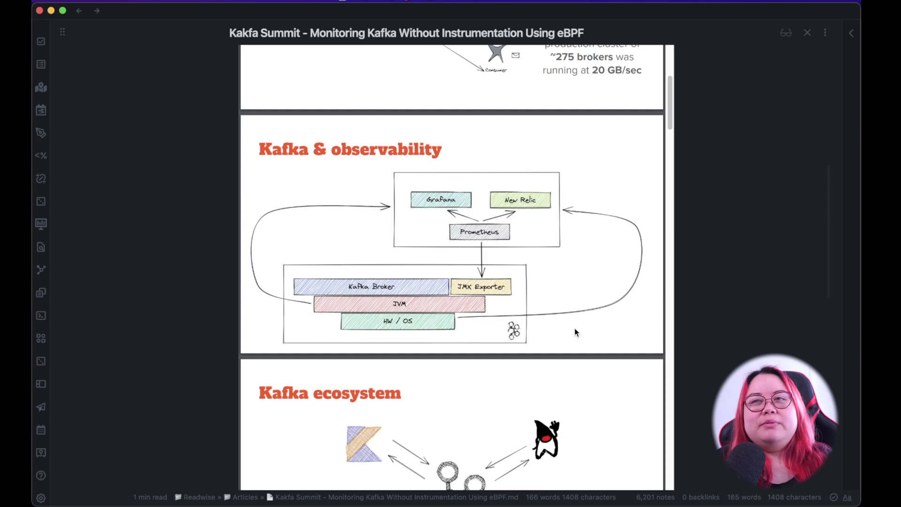
- Find the existing eBPF note and open it in a new pane beside the Kakfa Summit note
key(super+o)
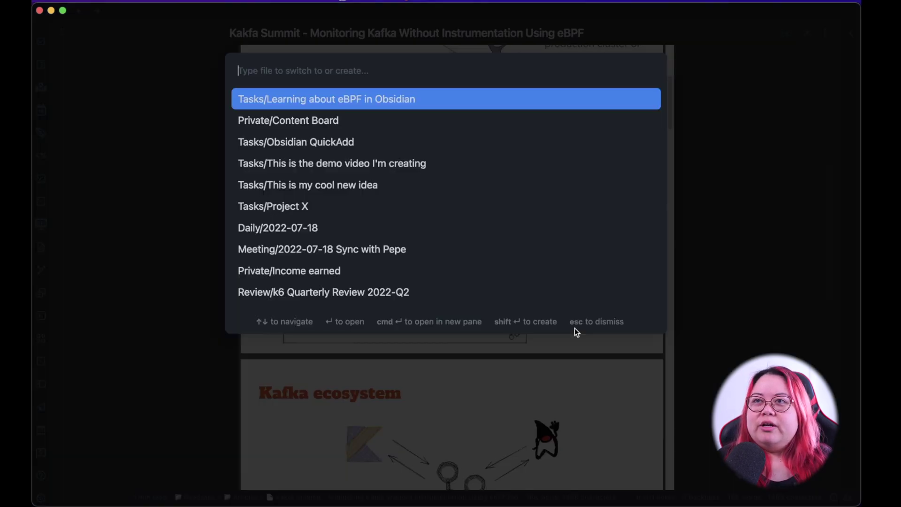
text(ebpf)
key(super+Return)
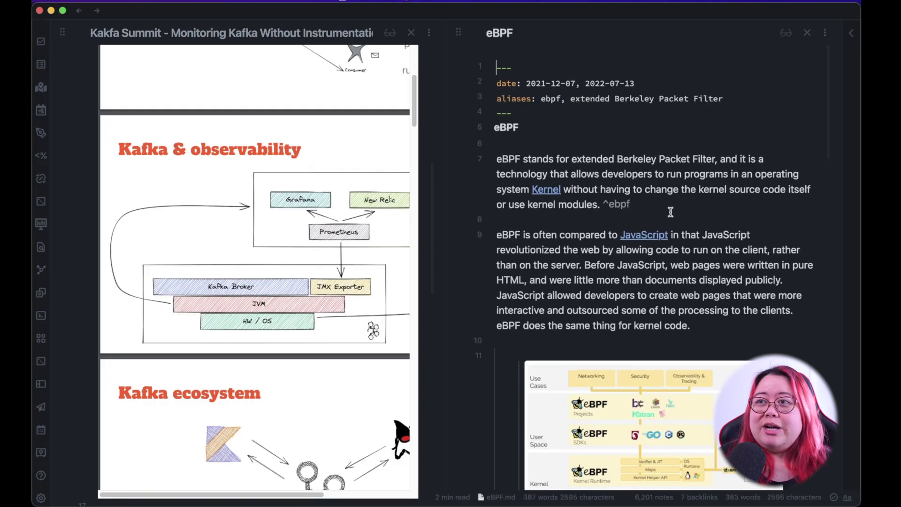
- Review the eBPF note's definition, embedded diagram and video, advantages, usage, and products using eBPF
scroll(747, 192, down, 5)
scroll(752, 194, down, 1)
scroll(753, 194, down, 15)
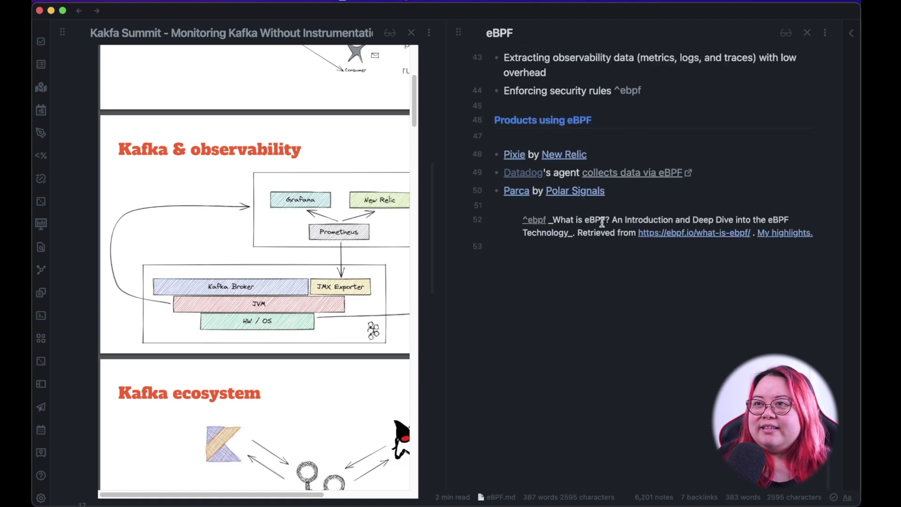
scroll(610, 228, up, 12)
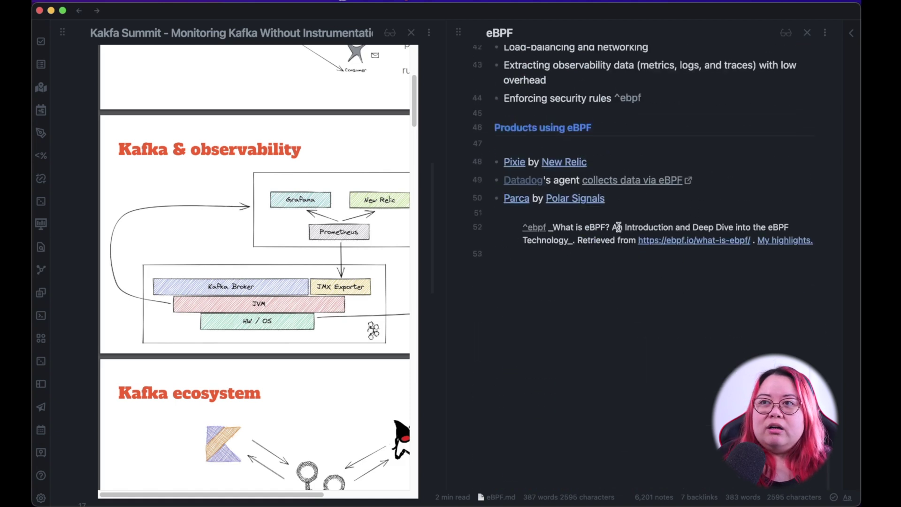
scroll(749, 249, up, 3)
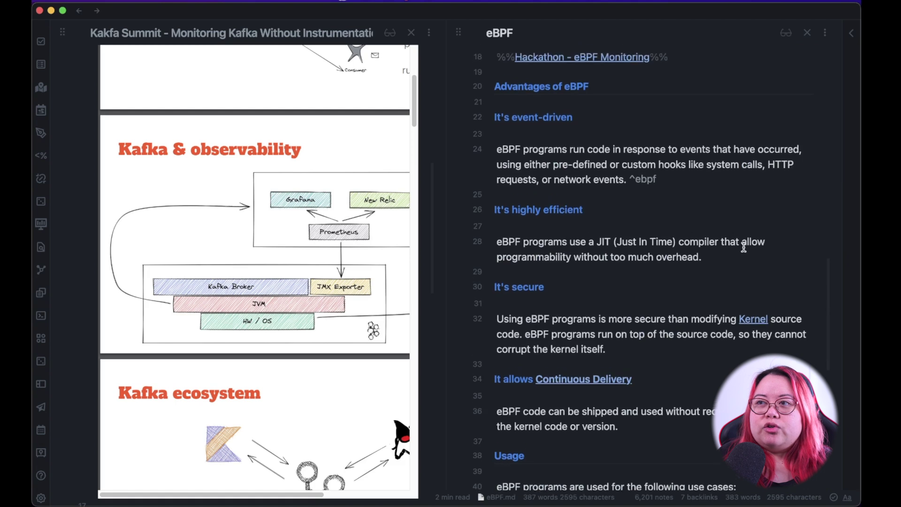
scroll(778, 254, up, 8)
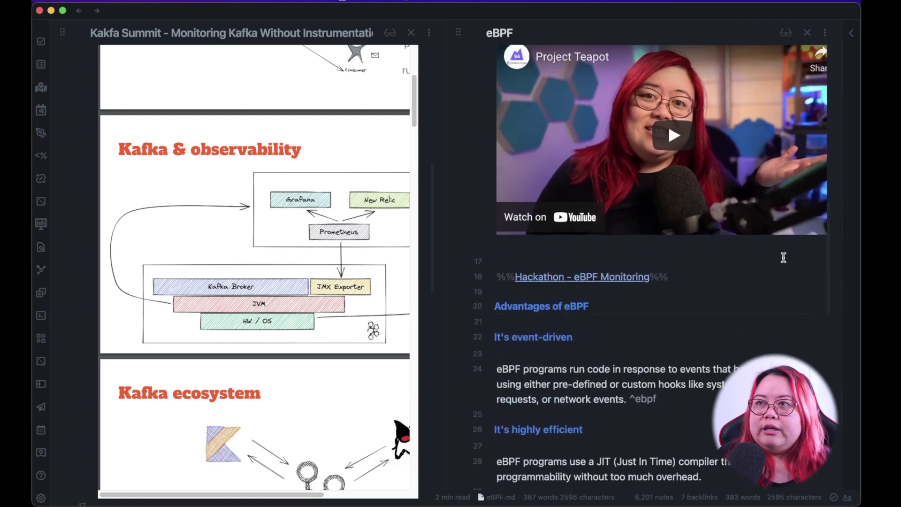
scroll(680, 209, down, 6)
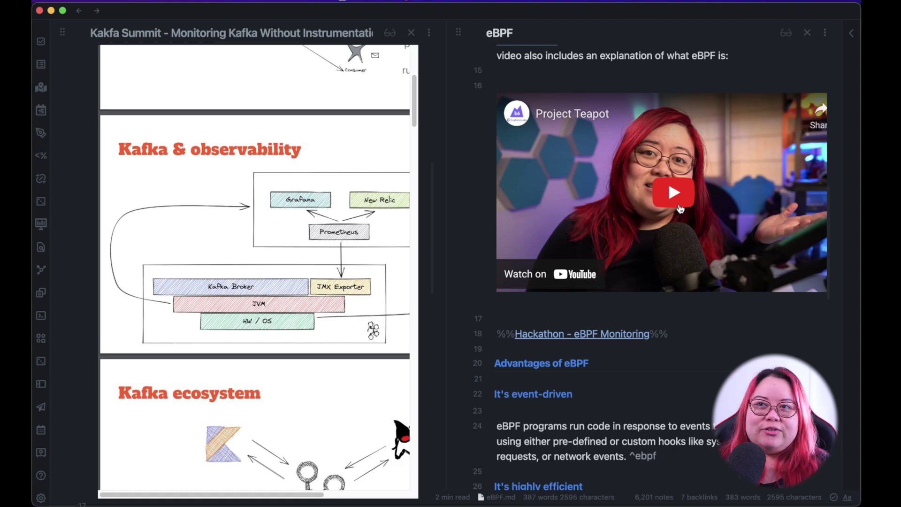
click(702, 310)
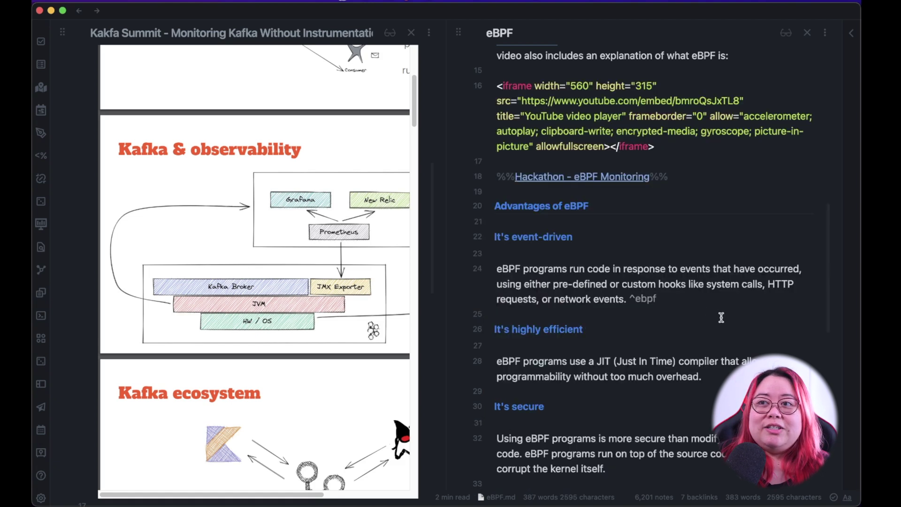
click(700, 397)
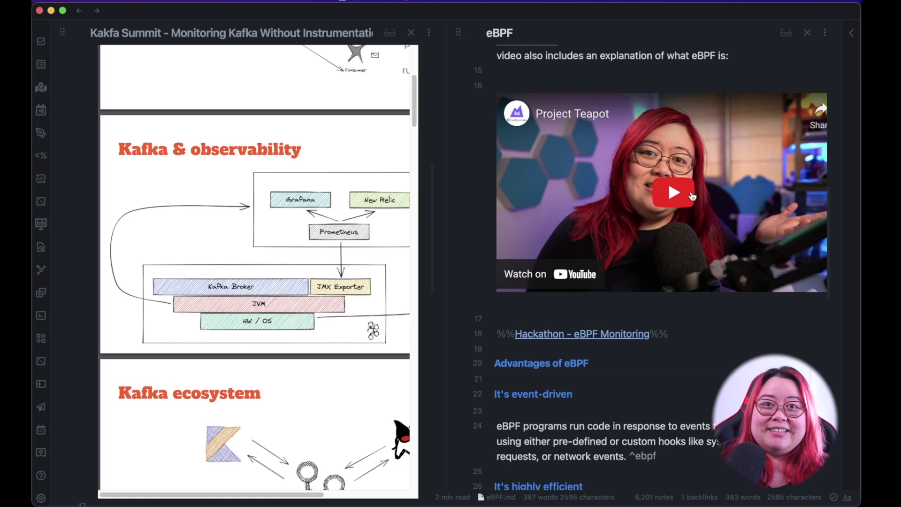
scroll(676, 192, up, 5)
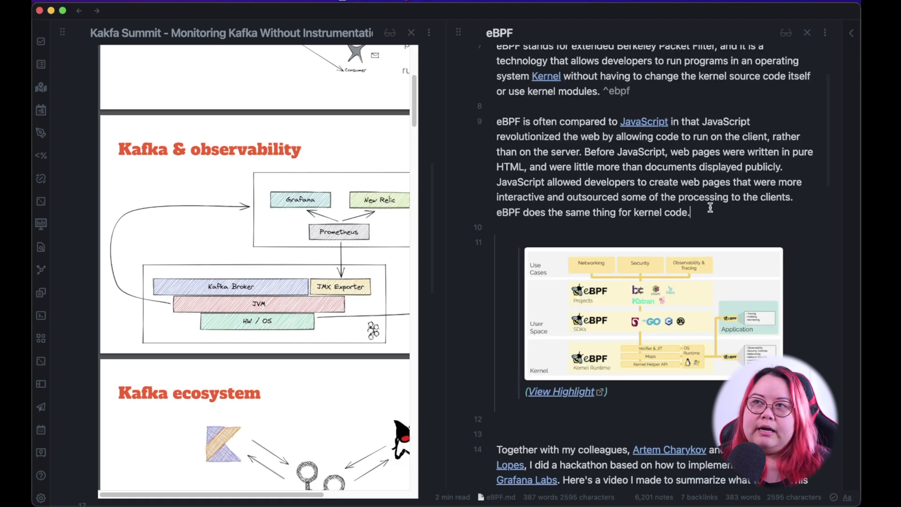
- Close the eBPF note and take a screenshot of the Kafka & observability slide in the embedded PDF
key(super+w)
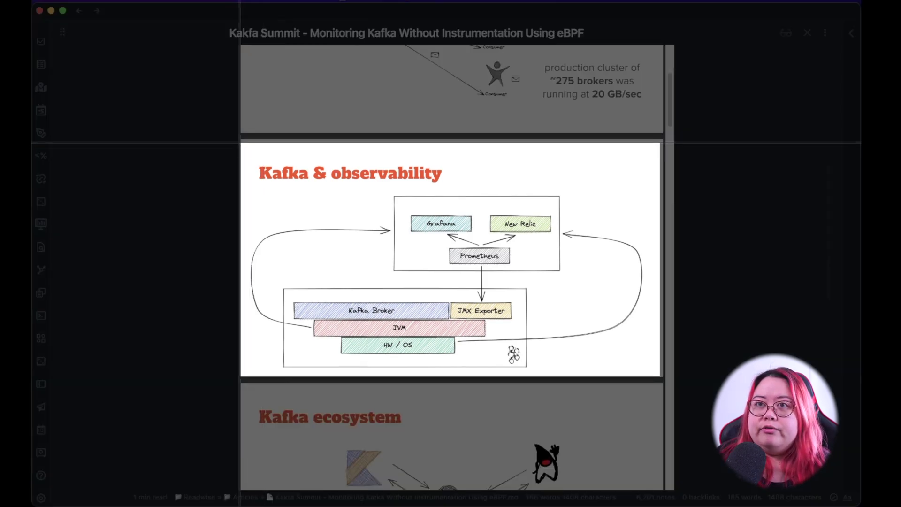
drag(239, 138, 242, 139)
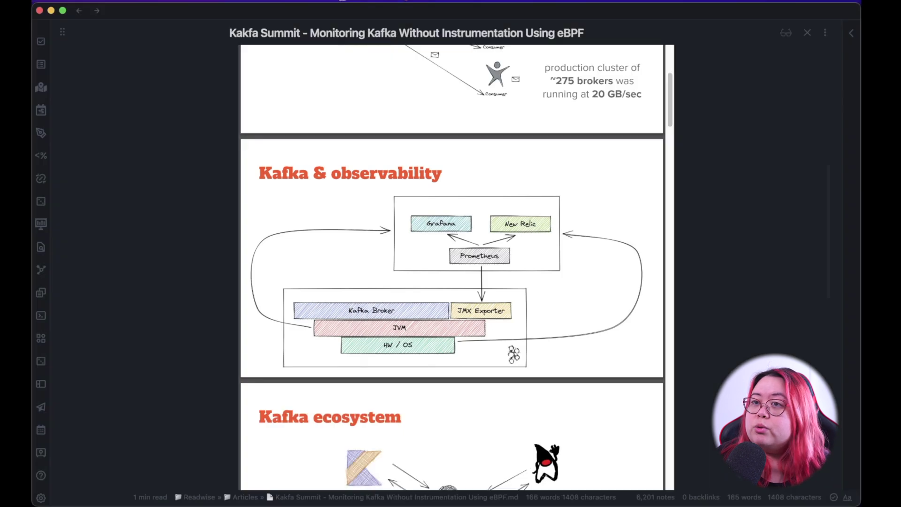
click(739, 208)
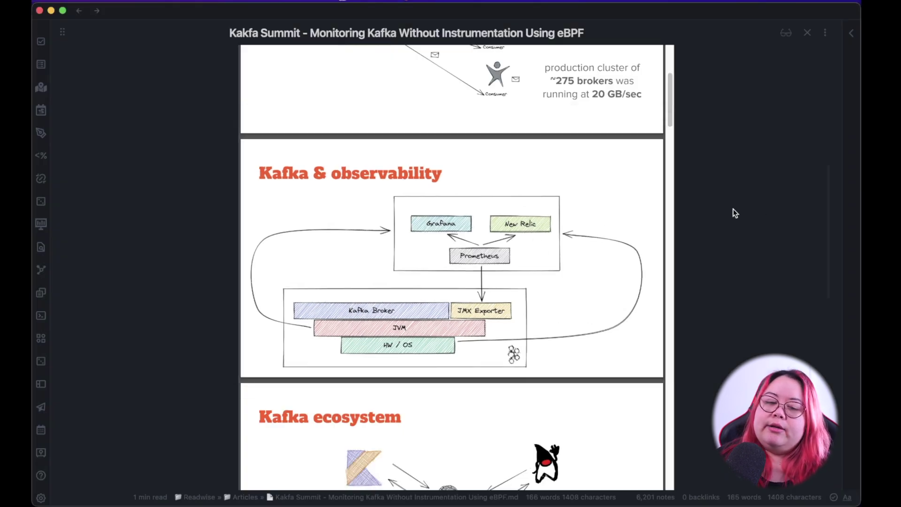
- Find the Monitoring note and open it in a new pane beside the Kakfa Summit note
key(super+o)
text(moni)
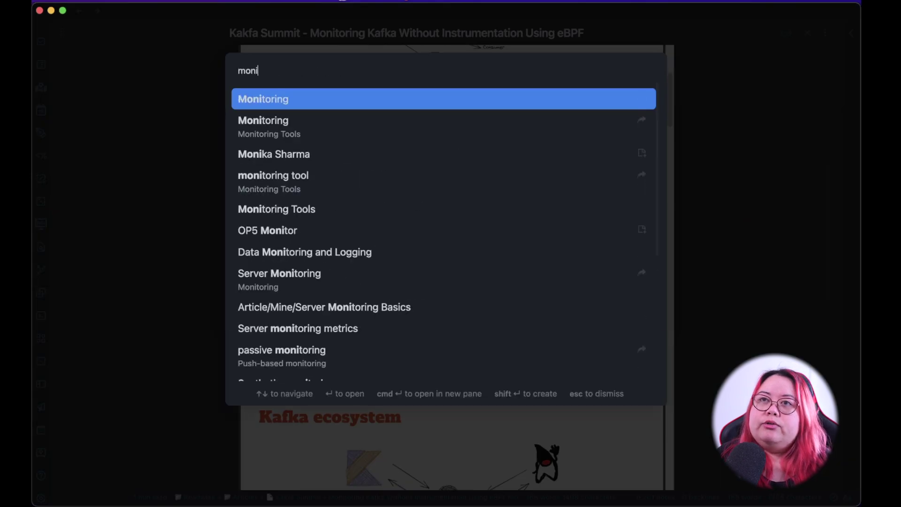
text(toring)
key(super+Return)
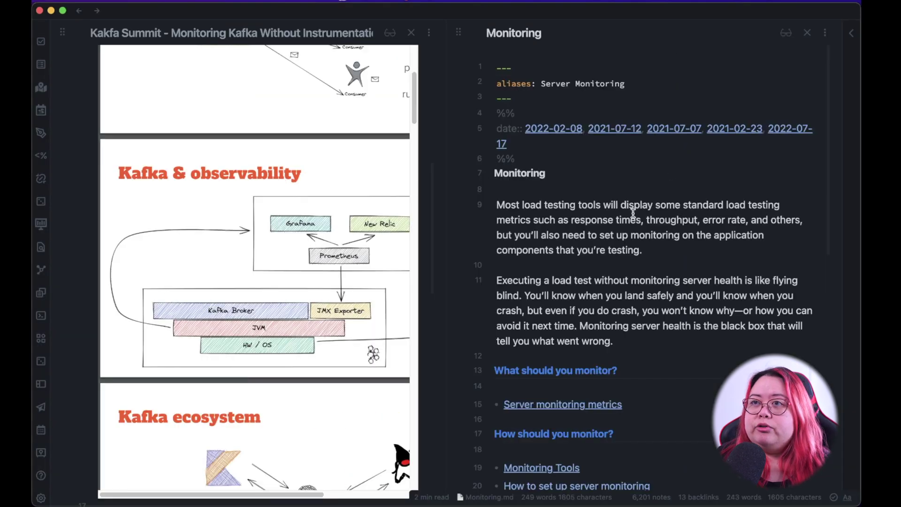
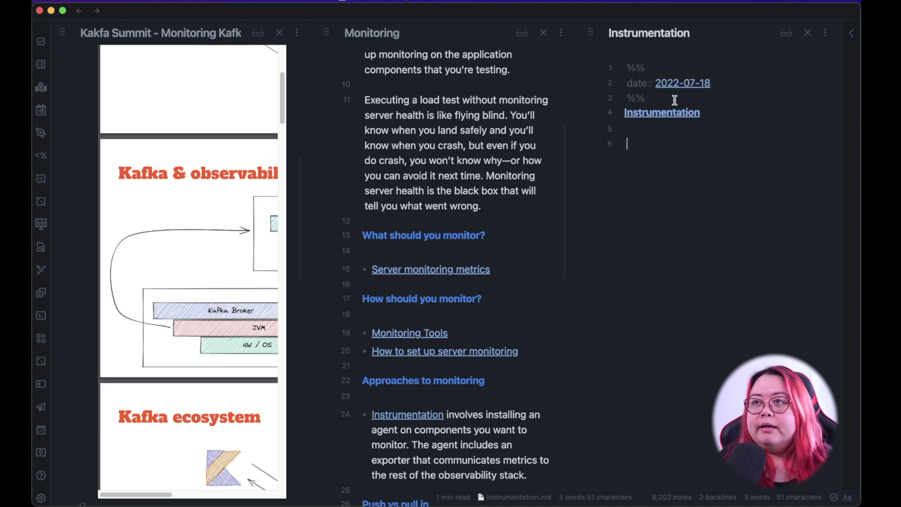
- Begin the Instrumentation note's definition with "Instrumentation is an approach to" followed by a link to the Monitoring note
text(Instrumentation is an approach to [[M)
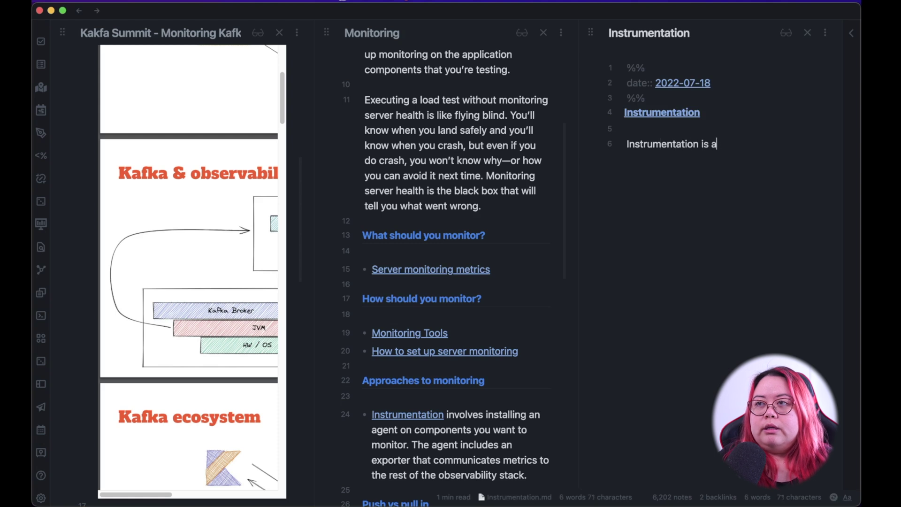
key(BackSpace)
text(n approach to [[M)
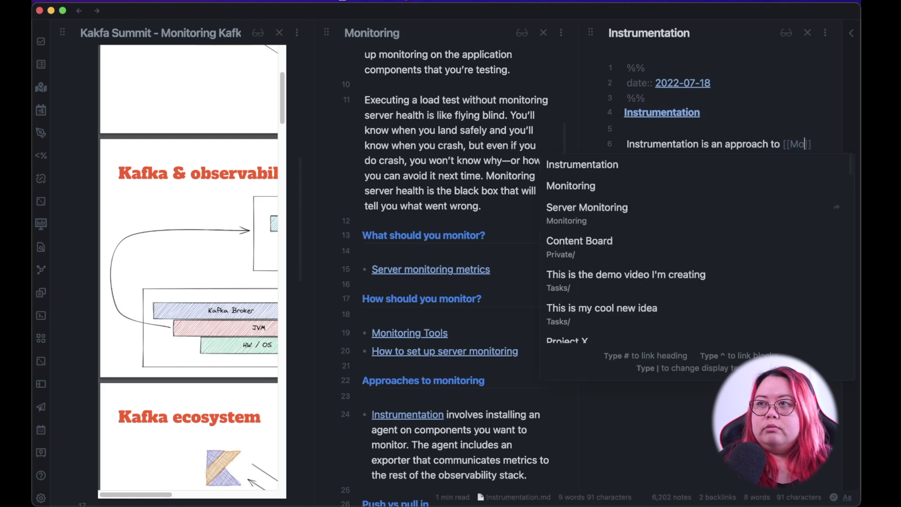
text(onitoring)
key(Return)
- Complete the definition: installing a binary, usually called an *agent*, whose exporter detects information such as metrics and communicates it to a central repository
text(that involves installing an s)
key(BackSpace)
key(BackSpace)
key(BackSpace)
text(binary, usually called an *agent*, on the application components you want to monitor. This agent typically contains an exporter that detects certain types of information (such as metrics) and then communicates that informatino)
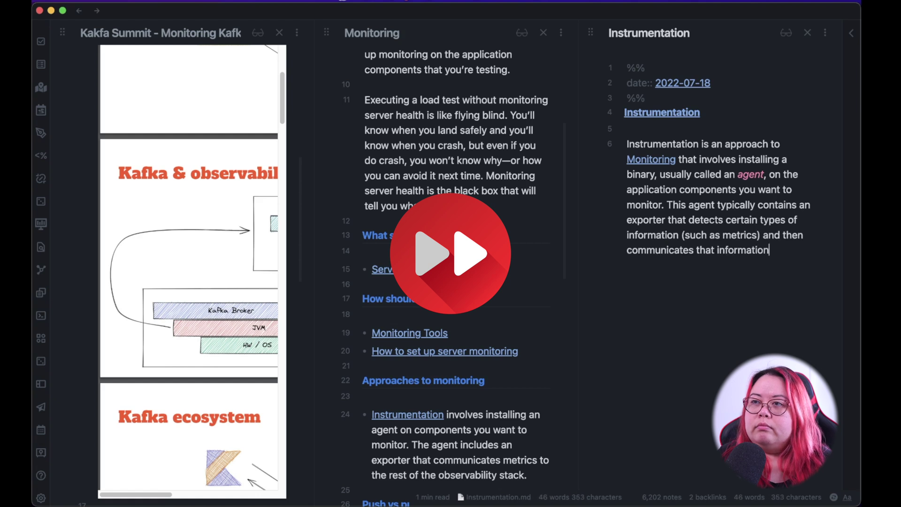
key(BackSpace)
key(BackSpace)
text(on to a central repository.)
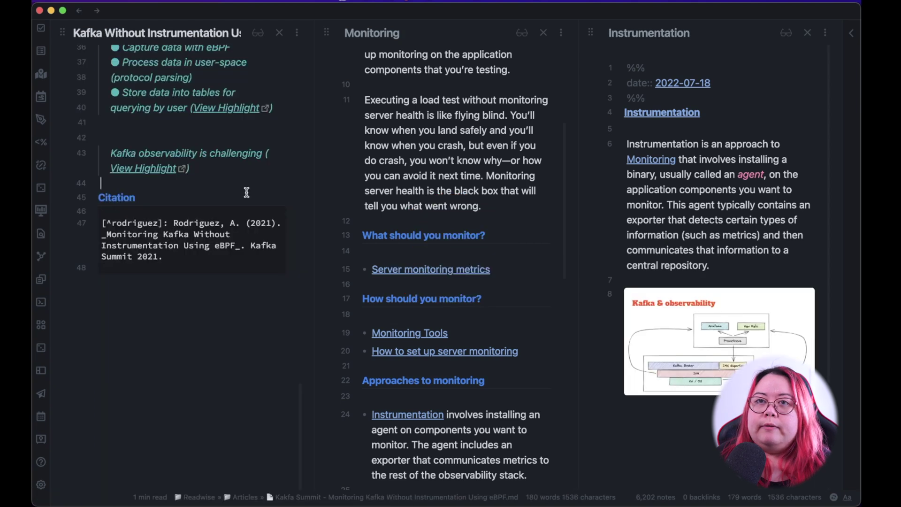
- Copy the footnote citation from the Kakfa Summit note and paste it below the Kafka & observability image in the Instrumentation note
key(super+e)
click(273, 210)
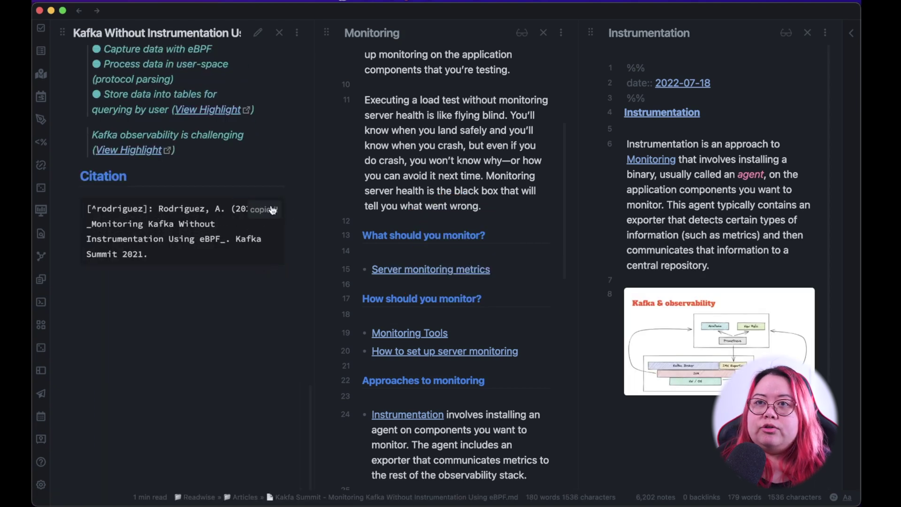
key(super+e)
click(751, 432)
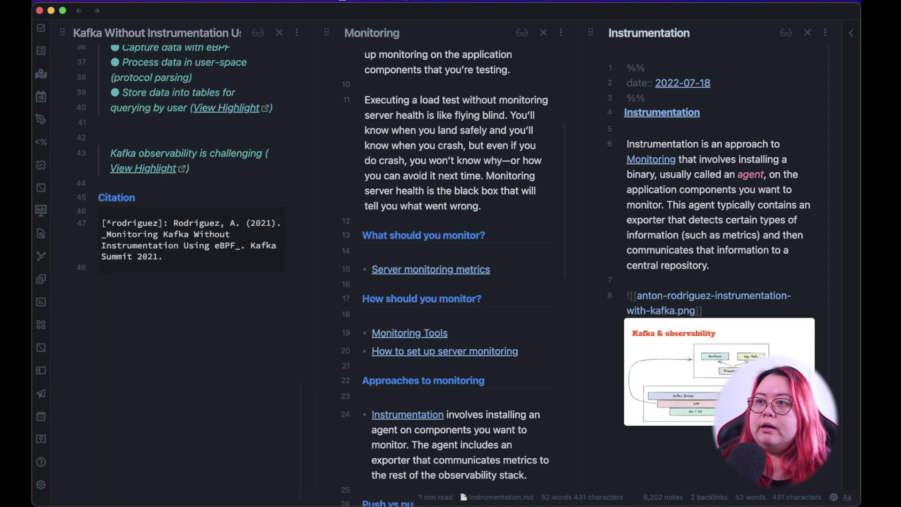
key(Return)
key(Return)
key(ctrl+v)
key(Return)
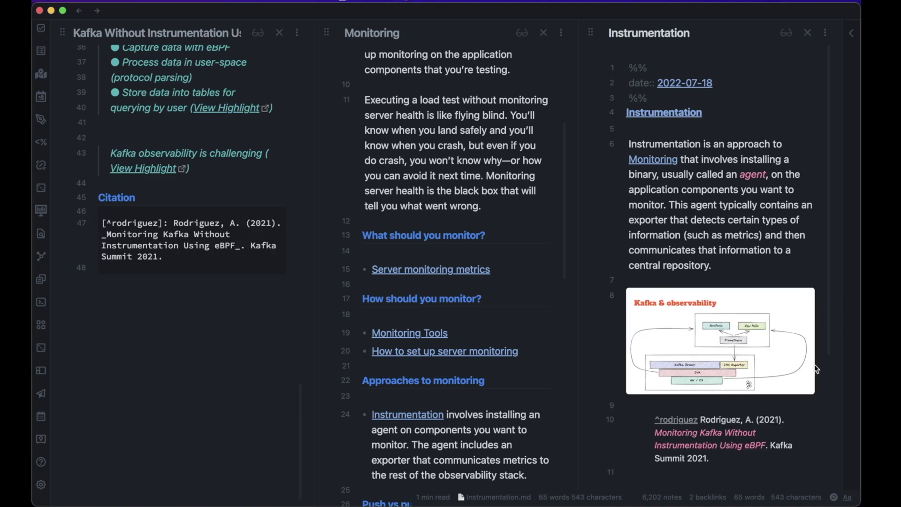
- Caption the image in italics as "Kafka & observability" with the presenter's name, add the citation's footnote reference, and preview the rendered note
click(771, 279)
key(Down)
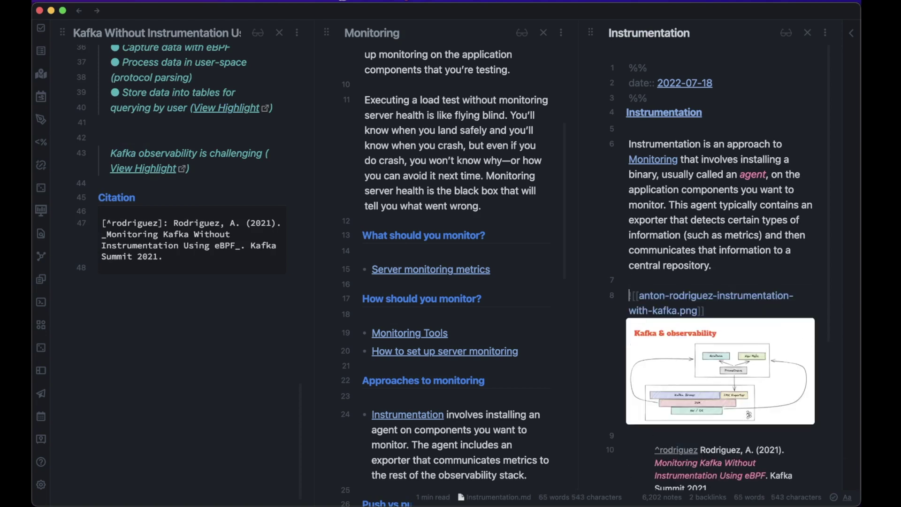
text([)
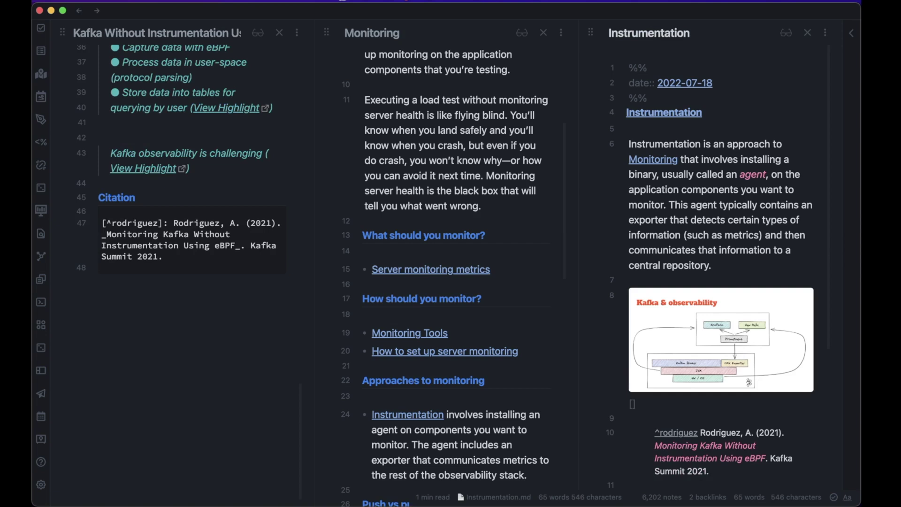
key(BackSpace)
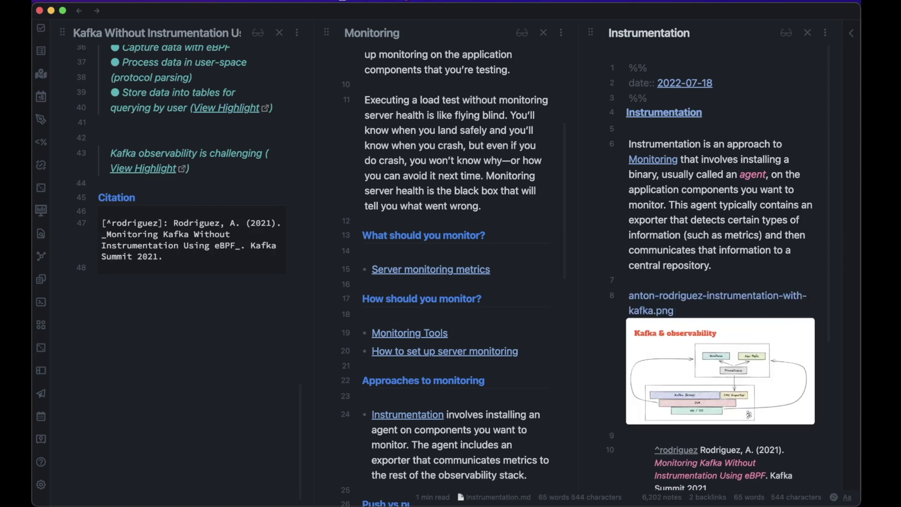
text(*)
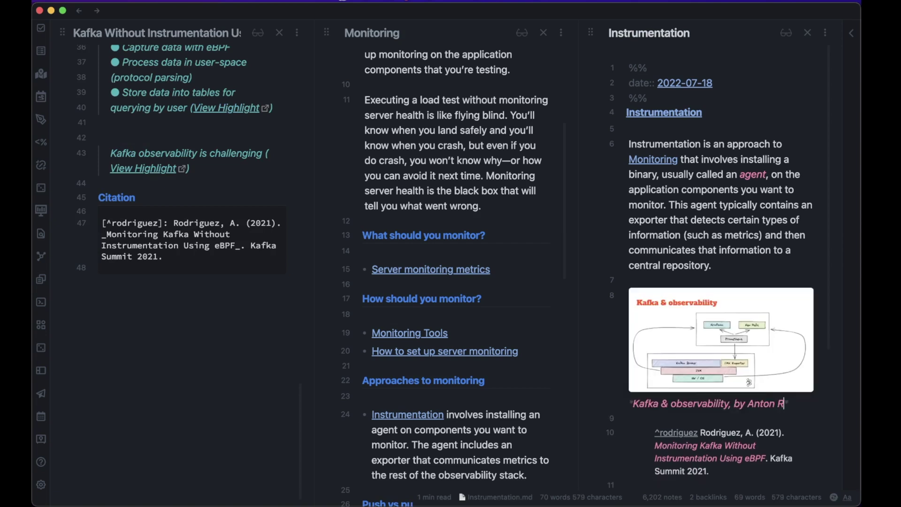
text(Kafka & observability, by Anton Rodriguez* [^rodriguez])
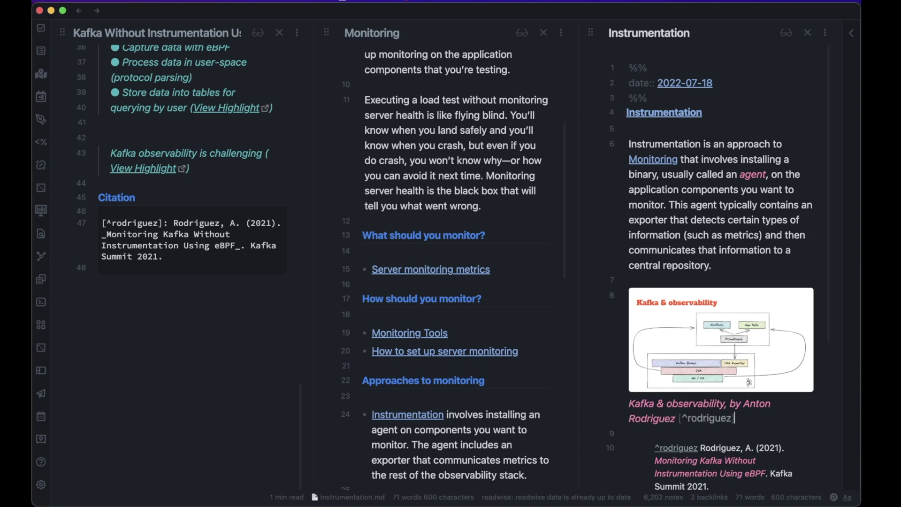
key(super+e)
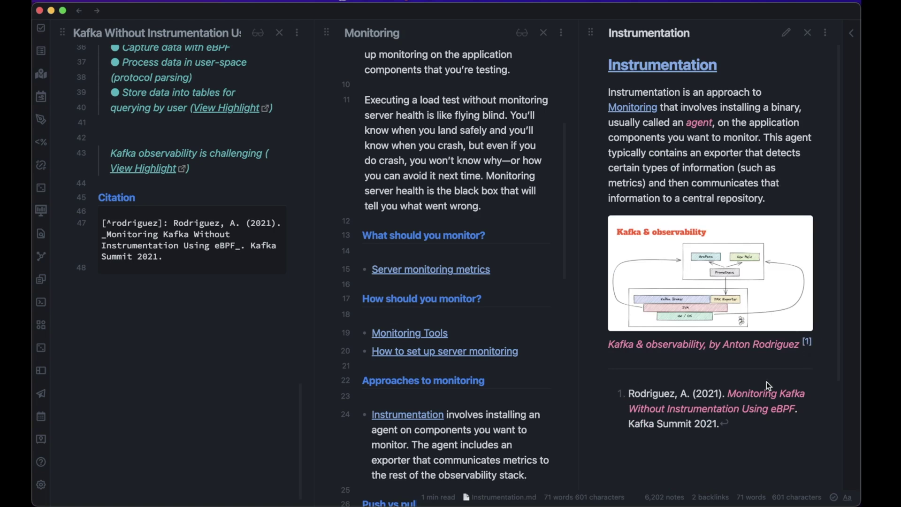
- Add a parents:: field linking to Monitoring and a siblings:: field linking to eBPF below the Instrumentation note's date field
key(super+e)
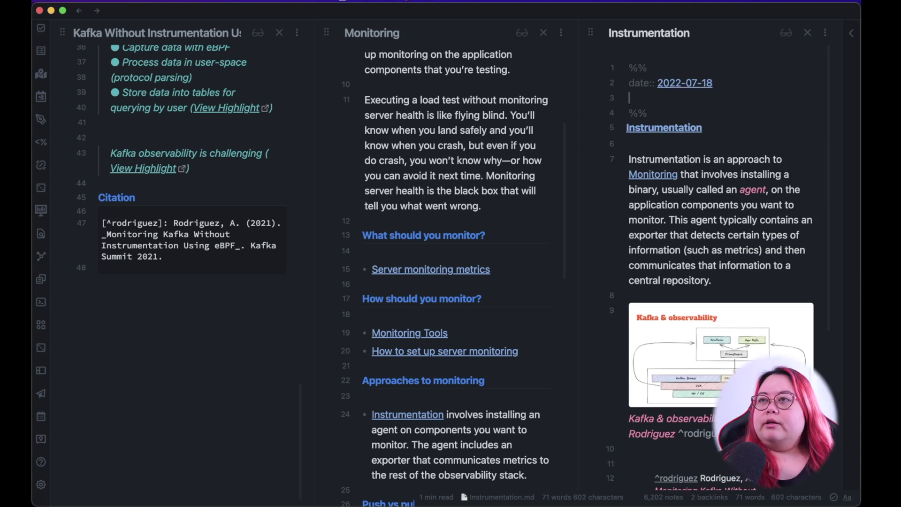
text(parent::)
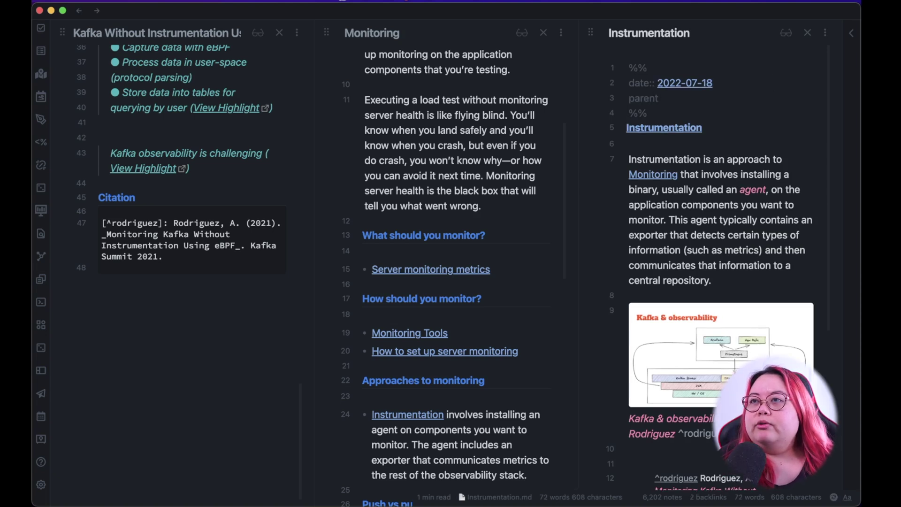
key(BackSpace)
key(BackSpace)
key(BackSpace)
text(s:: [[Monitoring)
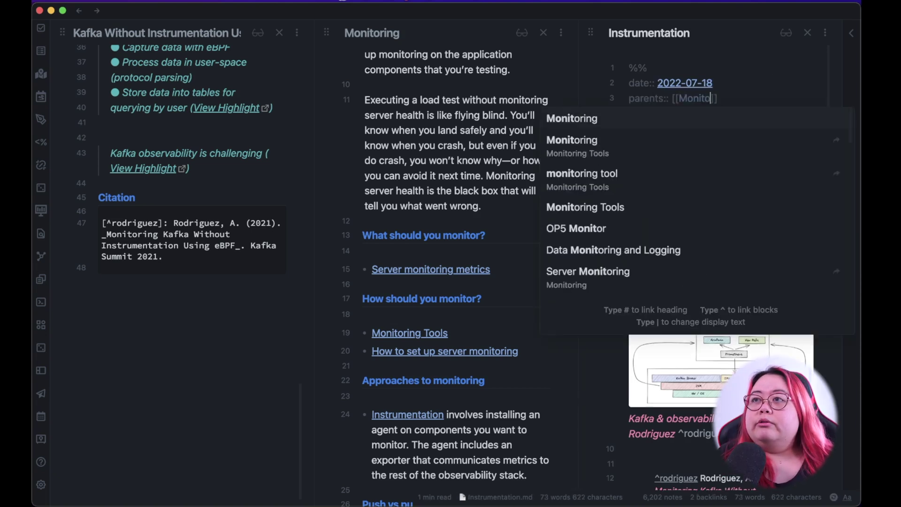
key(Return)
key(Return)
text(siblings:: [[e)
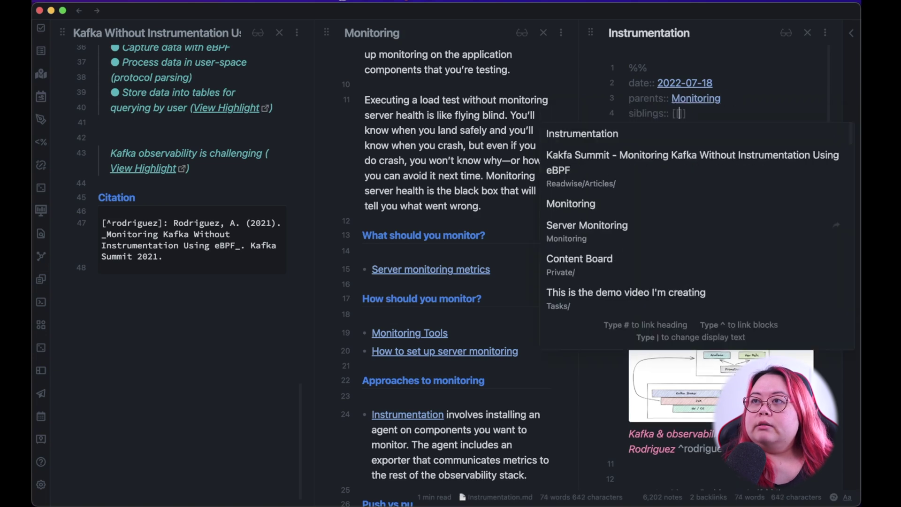
text(bpf)
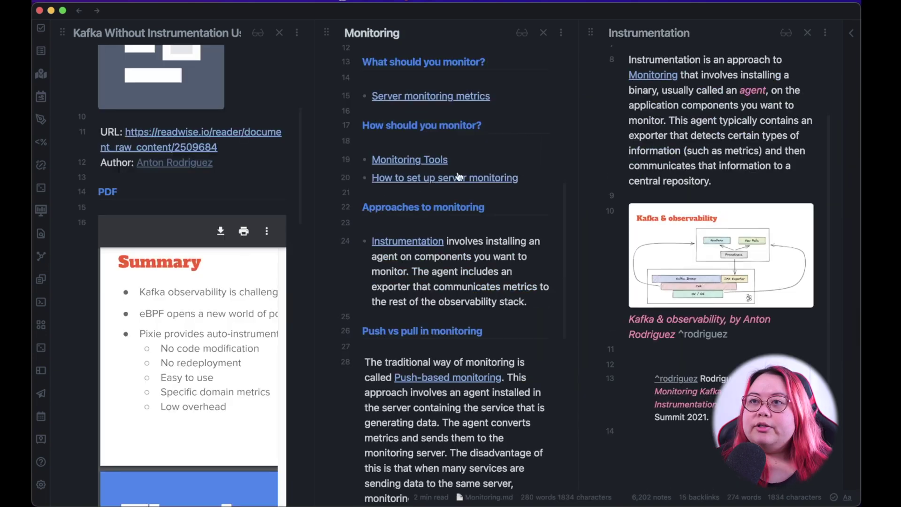
- Under "Approaches to monitoring" in the Monitoring note, turn the Instrumentation bullet into a paragraph and add "A newer approach to monitoring leverages" plus an eBPF link
click(547, 302)
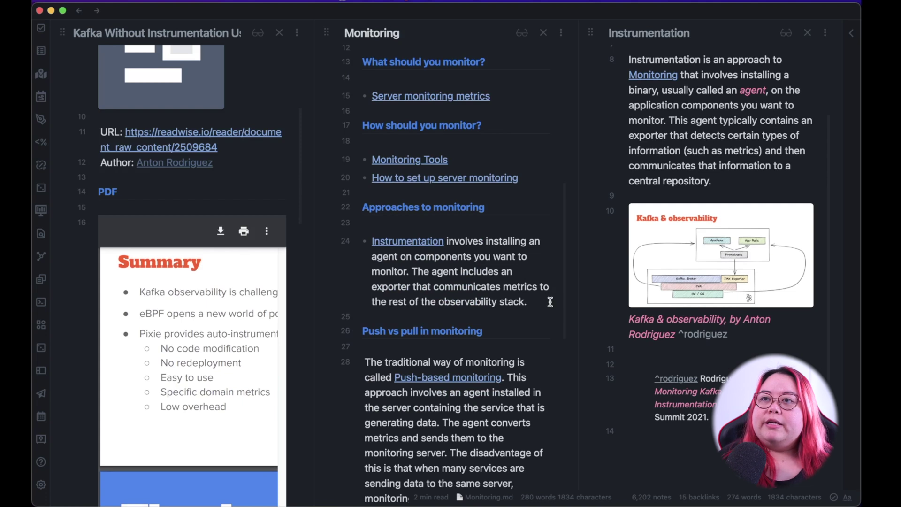
key(Return)
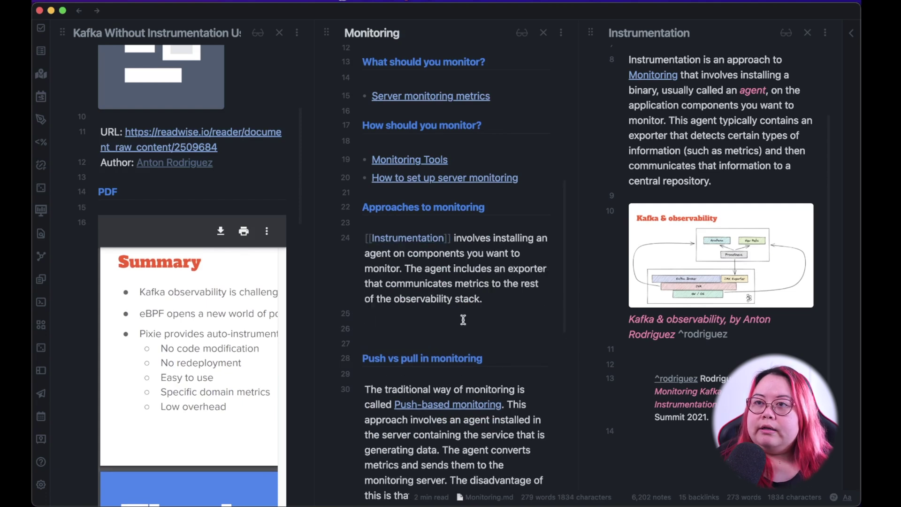
drag(463, 319, 471, 328)
click(473, 330)
text(A newer )
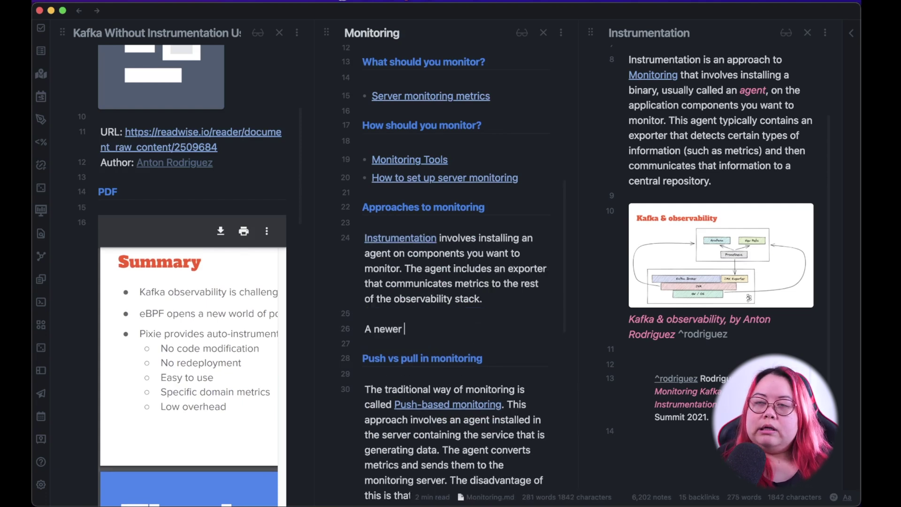
text(approach to monitoring leverages [[e)
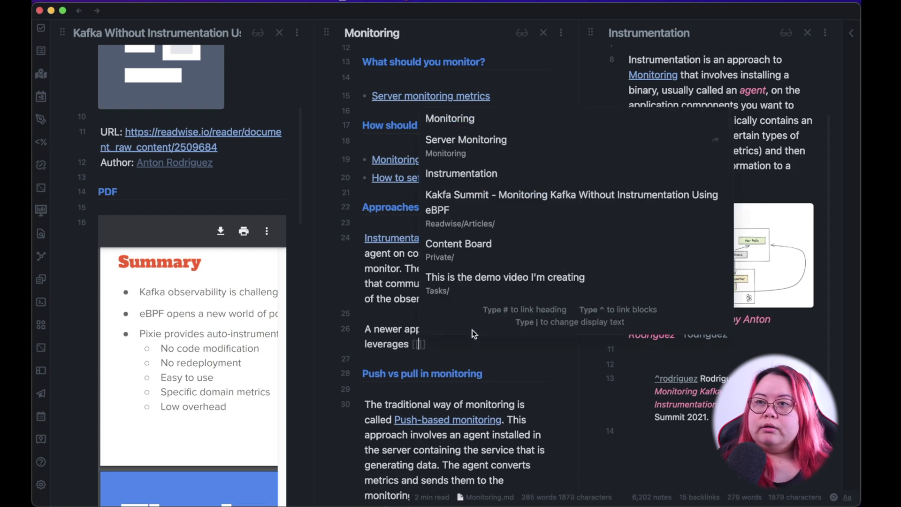
text(b)
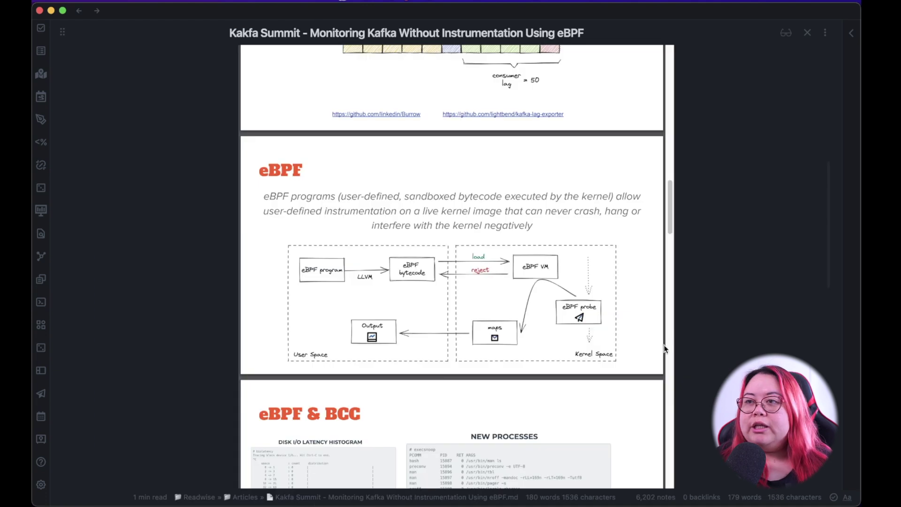
- Copy a screenshot of the eBPF slide in the embedded PDF and open the eBPF note in a new pane beside the Kakfa Summit note
key(shift+super+4)
drag(659, 370, 241, 139)
key(super+c)
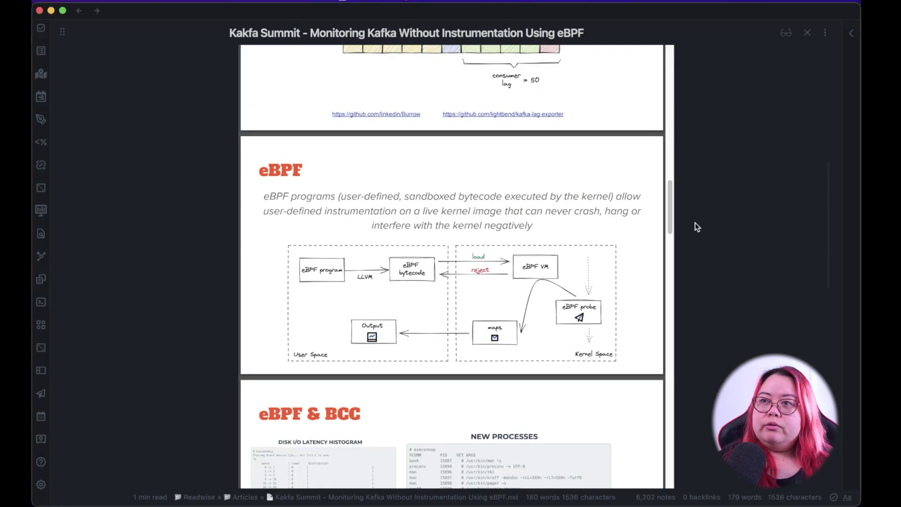
key(super+o)
text(ebpf)
key(super+Return)
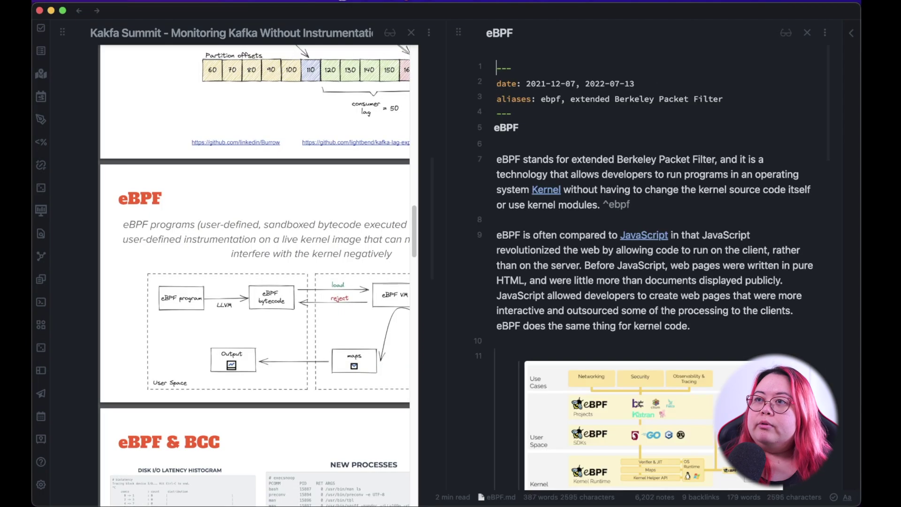
- Insert the slide image above the hackathon paragraph, with an italic caption crediting the presenter at the Kafka Summit and the citation's footnote reference
scroll(670, 253, down, 12)
scroll(671, 263, up, 5)
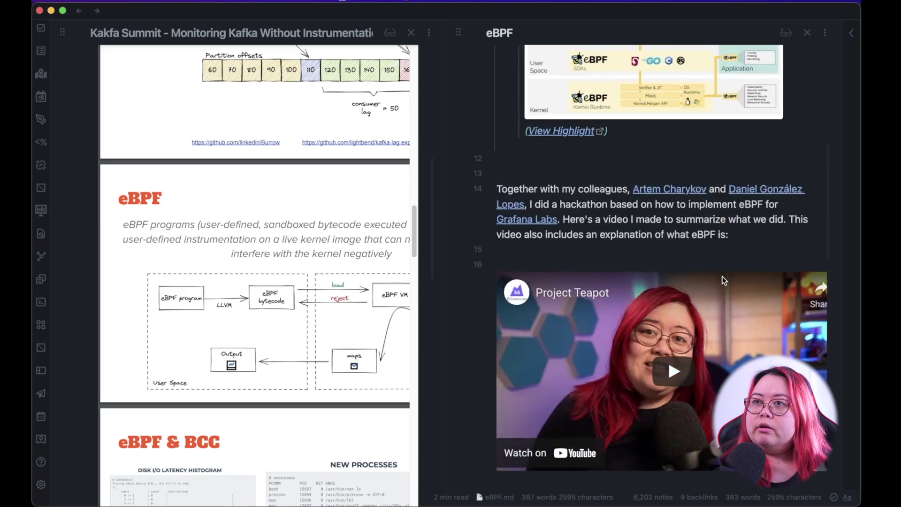
text(rodrigue)
text(z])
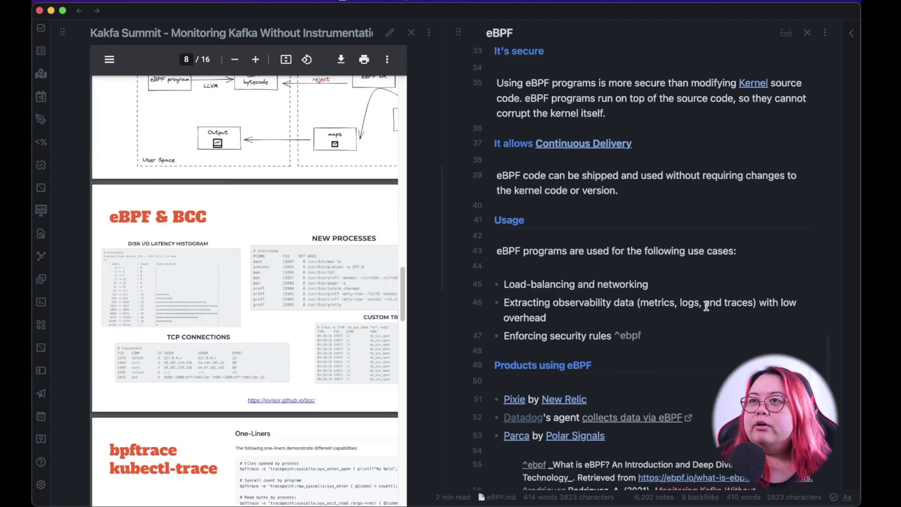
- Change the "Products using eBPF" heading to a level-three "Commercial products using eBPF" heading, with an empty level-two heading above it
scroll(700, 305, down, 2)
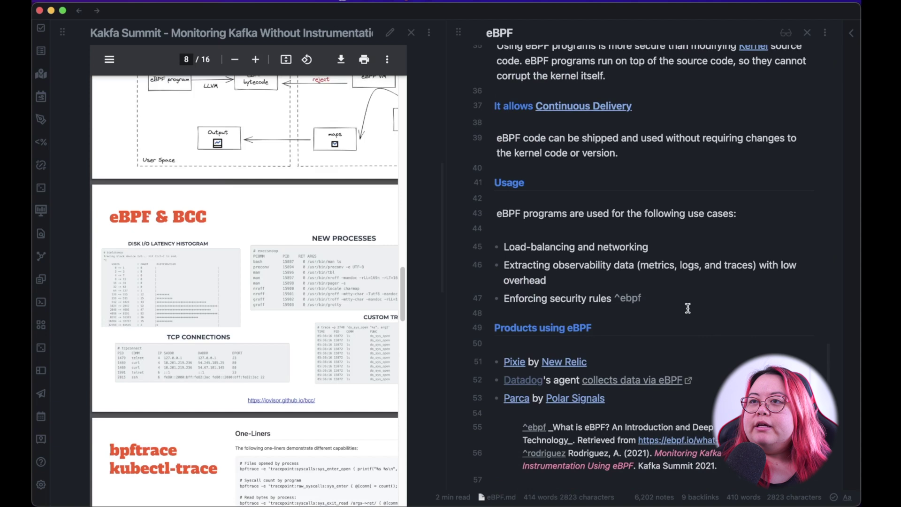
scroll(687, 306, down, 3)
click(522, 213)
drag(607, 219, 510, 218)
click(510, 218)
key(Return)
key(Return)
text(### Com)
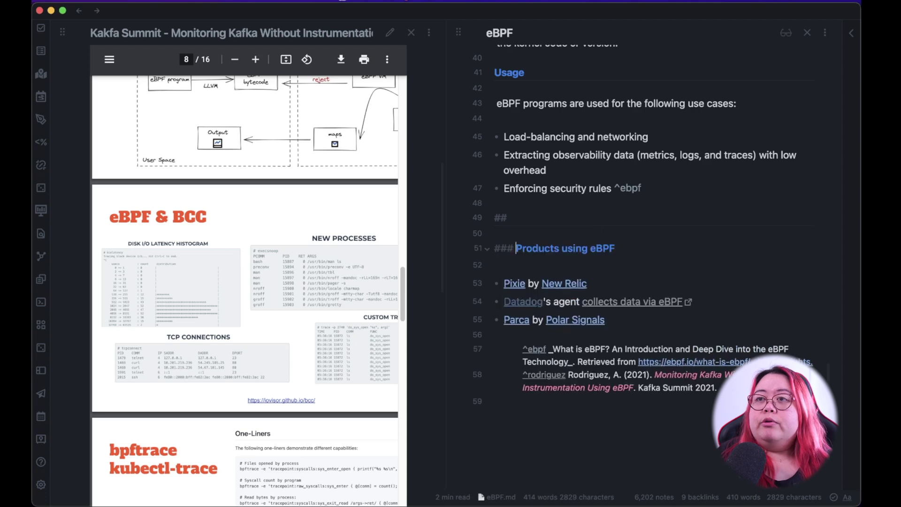
text(mercial p)
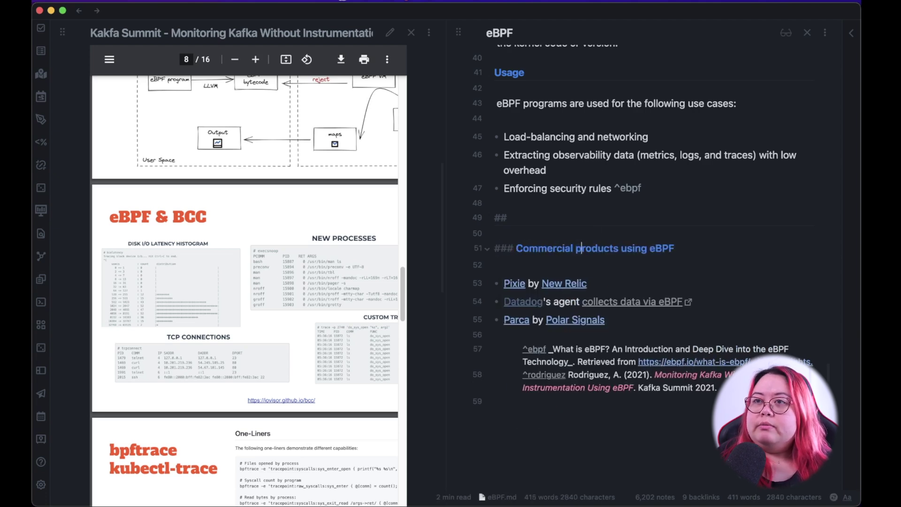
- Title the empty level-two heading "eBPF Tools"
key(Up)
key(Up)
text(Tools)
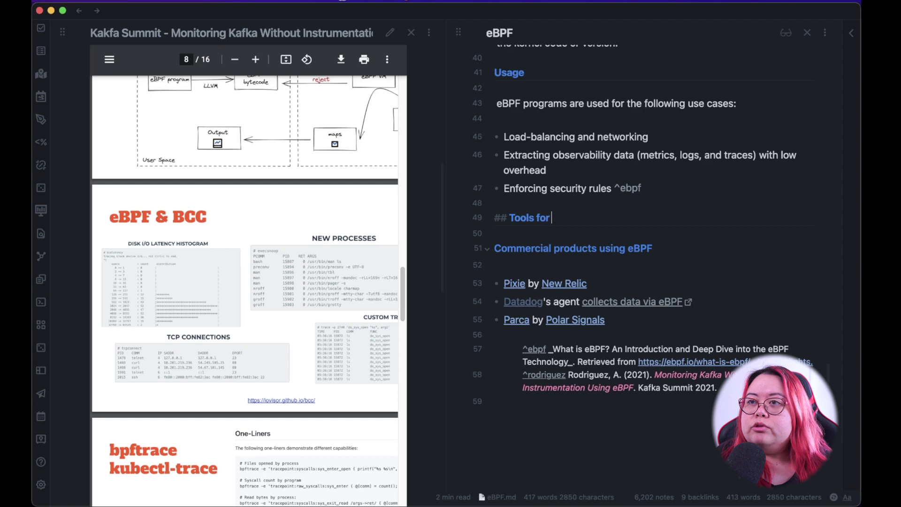
key(BackSpace)
key(BackSpace)
key(BackSpace)
key(BackSpace)
key(BackSpace)
text(eBPF Tools)
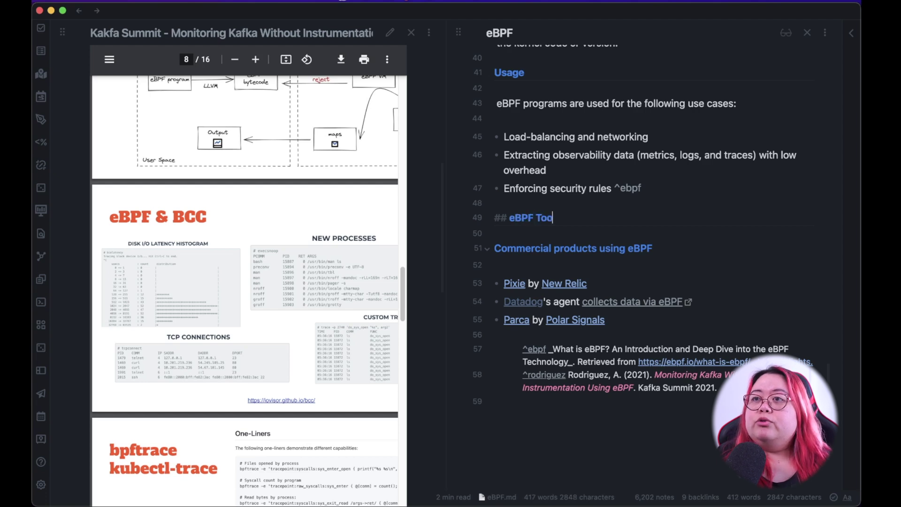
- List BCC, bpftrace and kubectl-trace from the PDF slides as bullets under the eBPF Tools heading
key(Return)
key(Return)
text(- BCC)
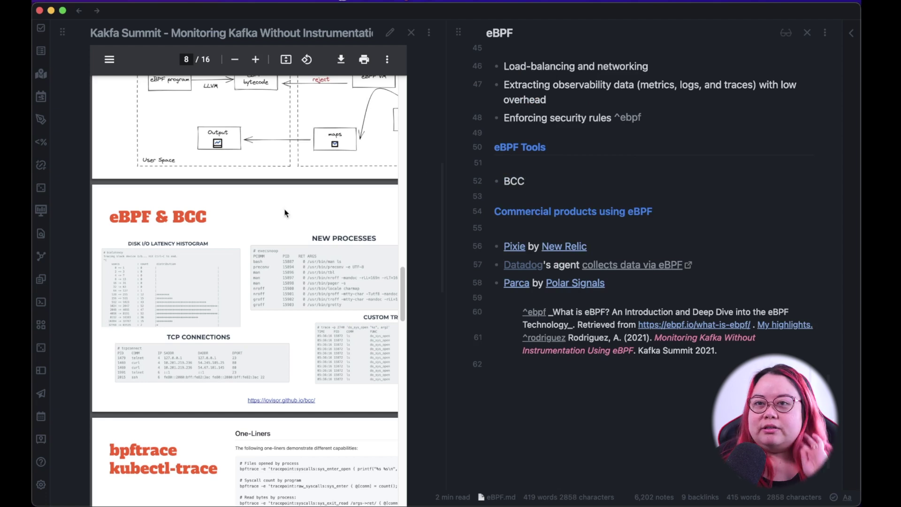
scroll(305, 264, down, 4)
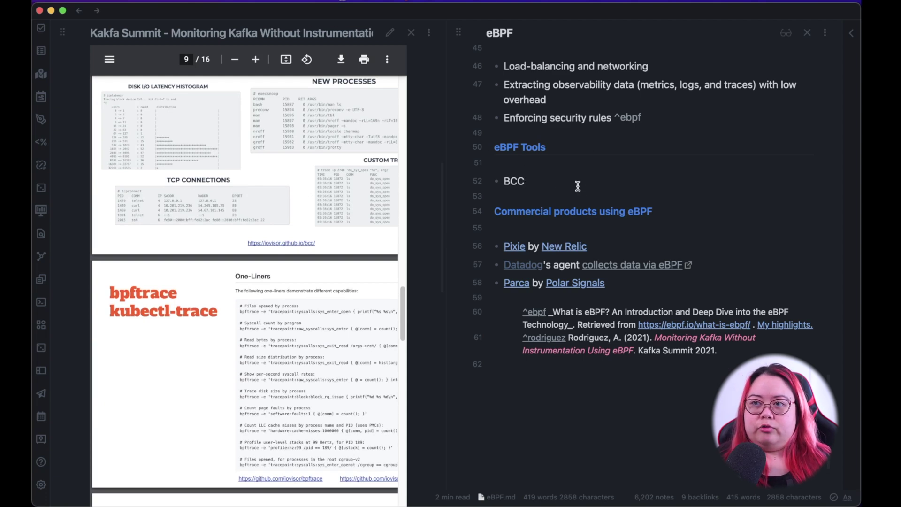
scroll(564, 180, down, 1)
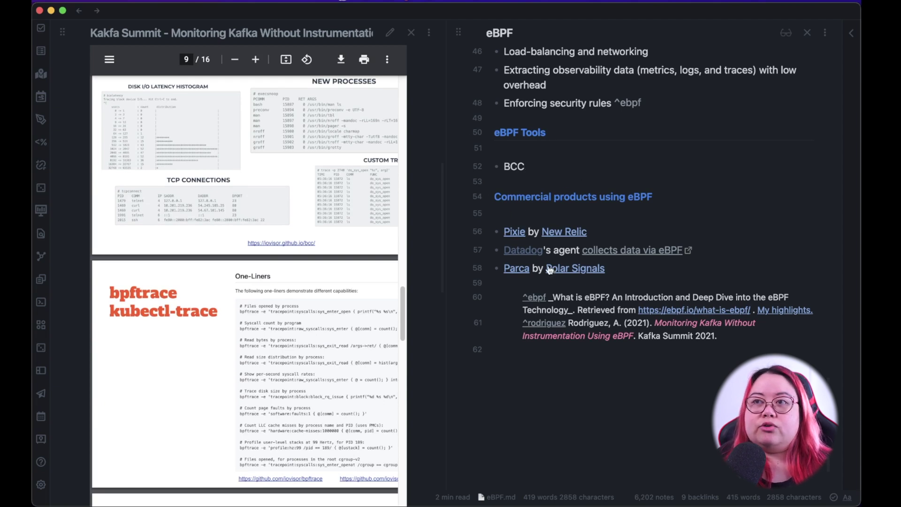
key(Return)
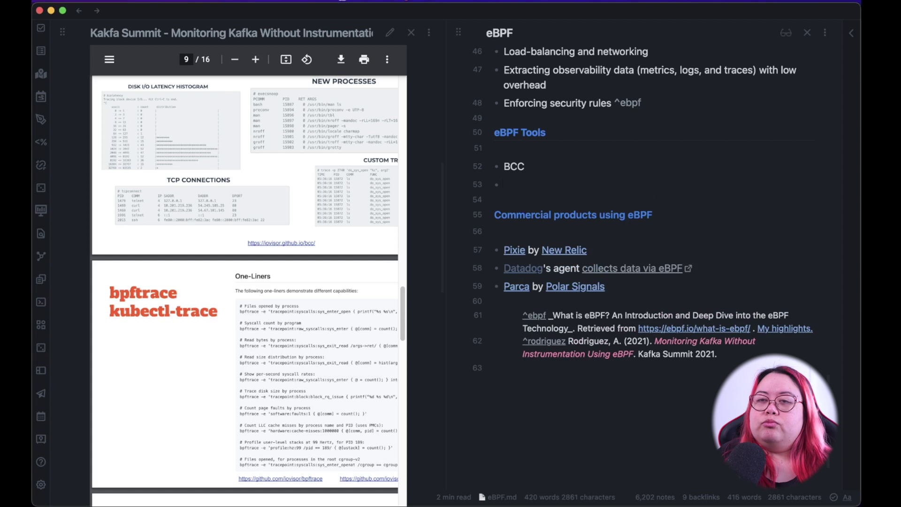
text(bpftrace)
key(Return)
text(kubectl-trace)
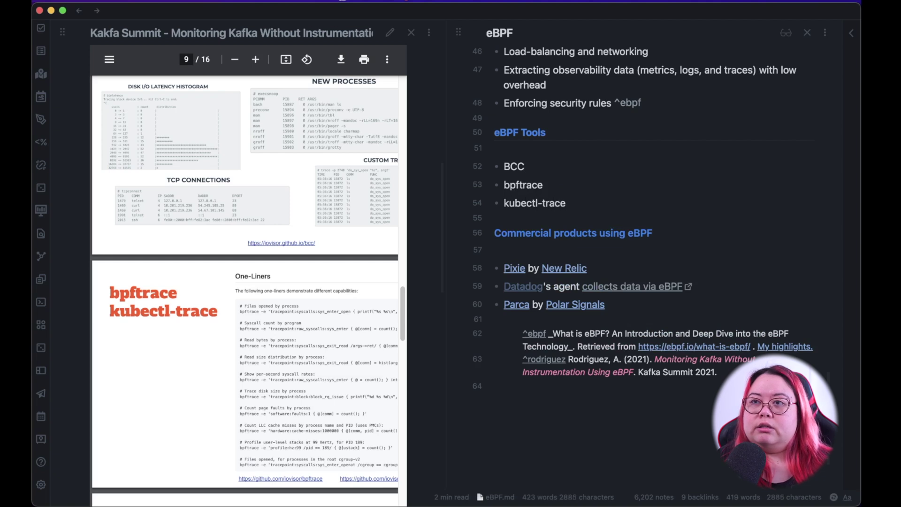
scroll(263, 369, down, 10)
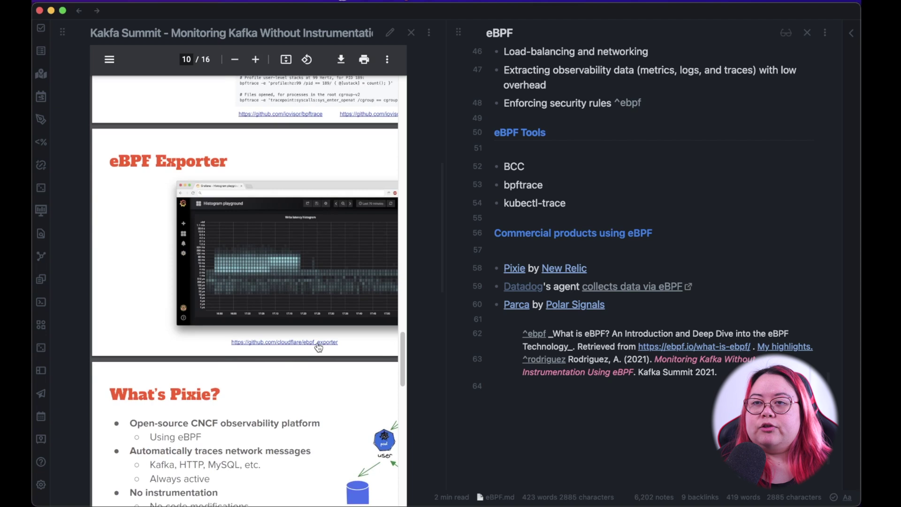
- Add a bullet to the commercial products list: linked "ebpf Exporter" by linked Cloudflare is a linked Prometheus exporter for custom eBPF metrics
key(Return)
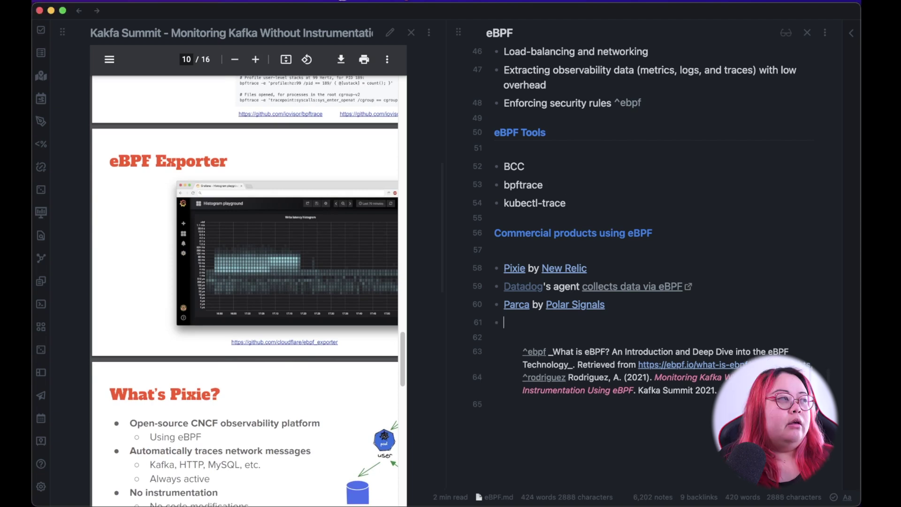
text(ebpf)
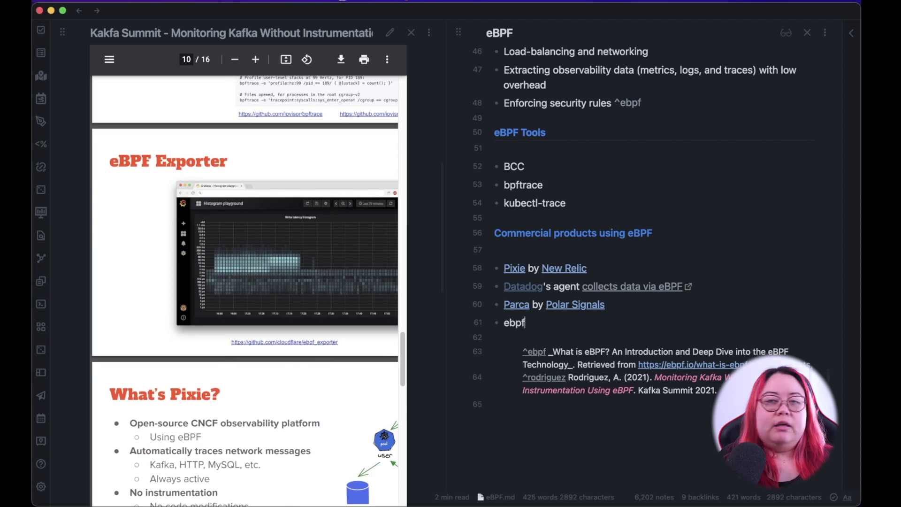
text( Exporter by [[Clou)
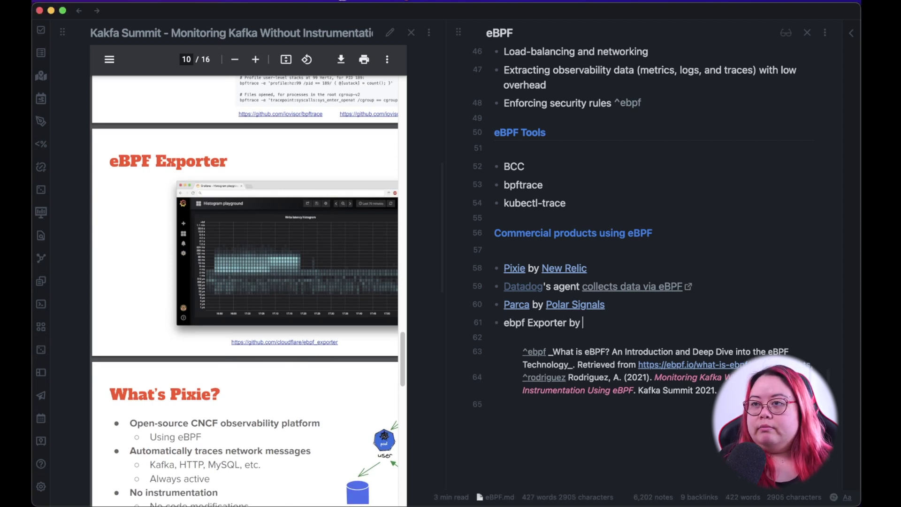
text(dfl)
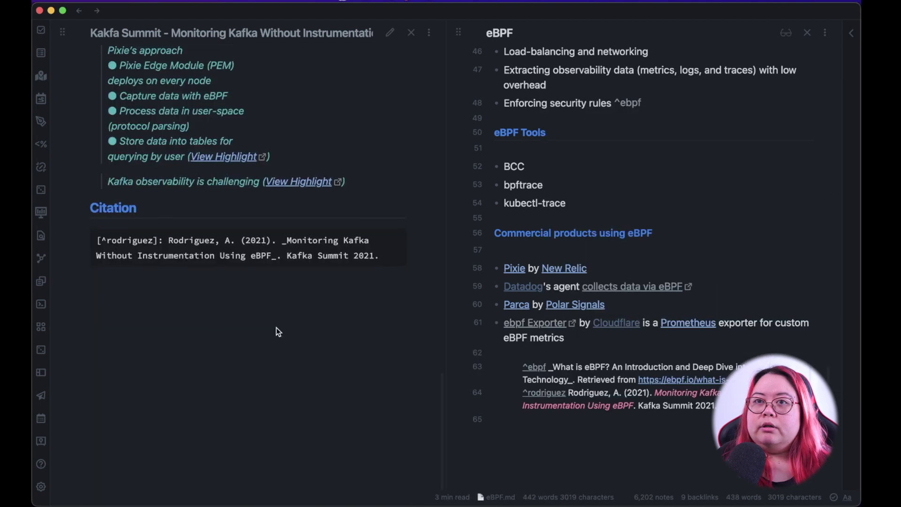
- Switch the Kafka Summit source note to editing and remove TVZ from its frontmatter tags
scroll(277, 328, up, 5)
scroll(277, 327, up, 20)
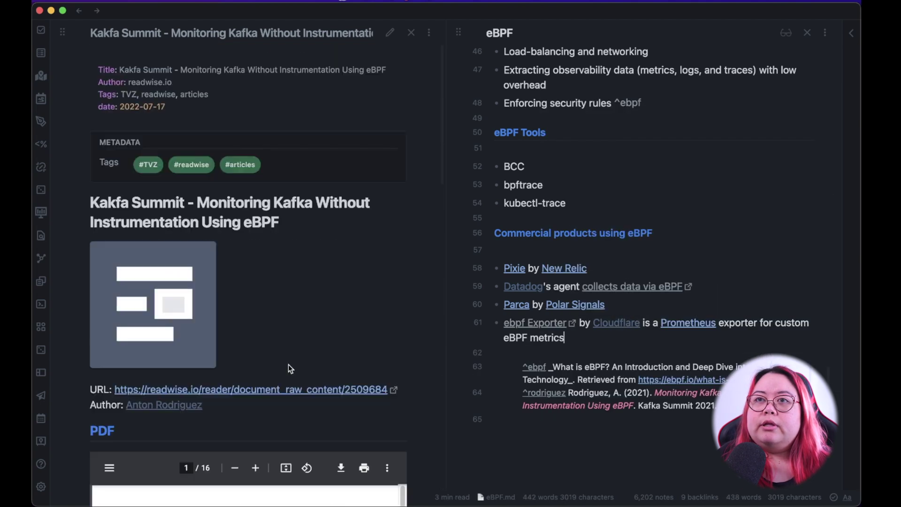
click(390, 33)
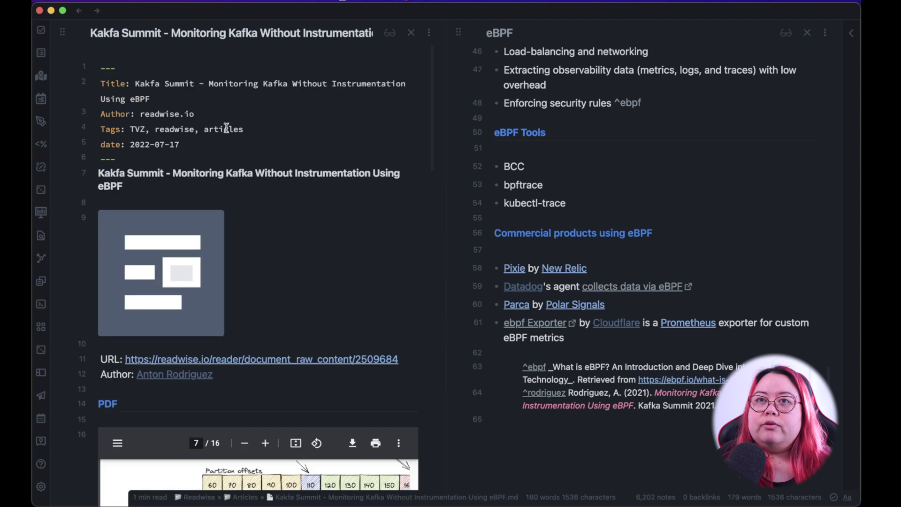
key(BackSpace)
key(alt+BackSpace)
click(381, 199)
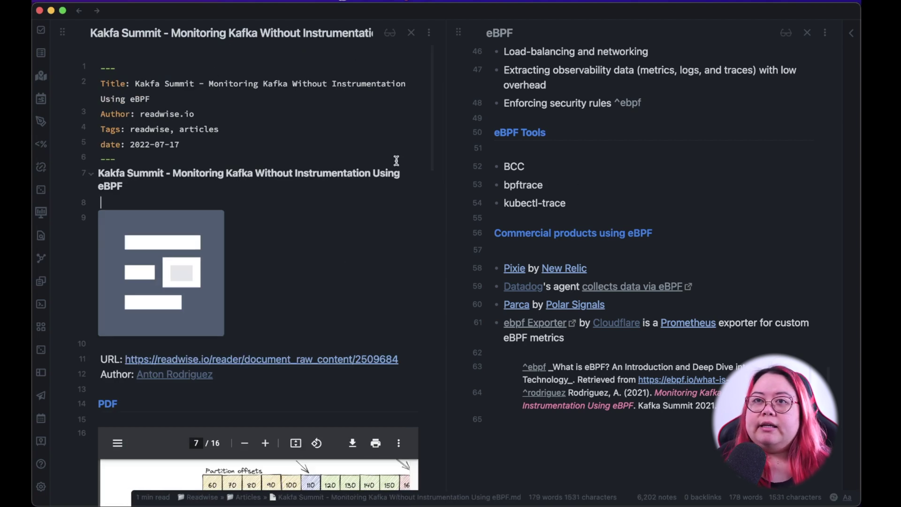
- Open the "Using eBPF Monitoring to Know What to Measure and Why" note from the search results and collapse the search sidebar
click(41, 33)
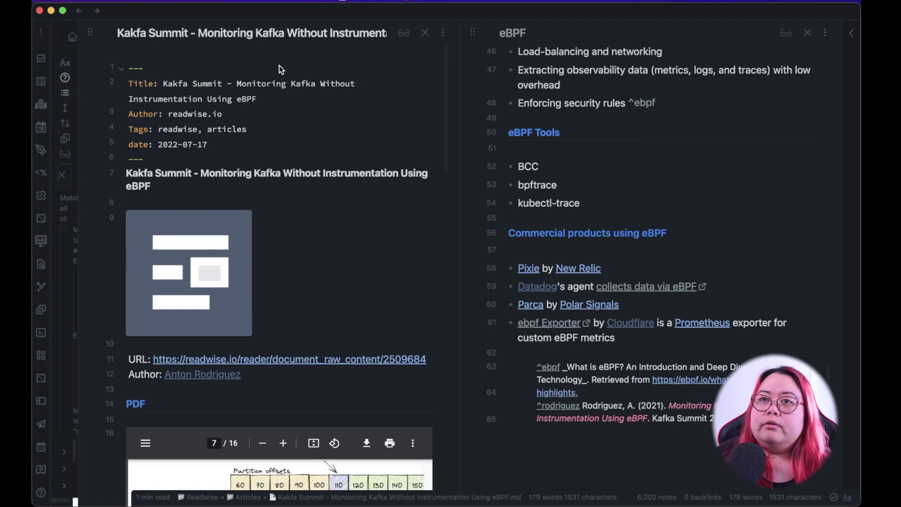
click(195, 216)
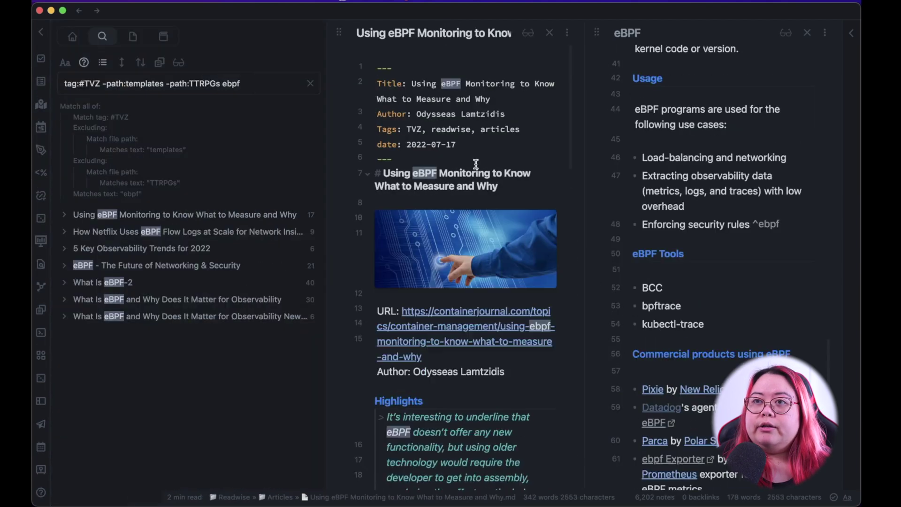
key(super+backslash)
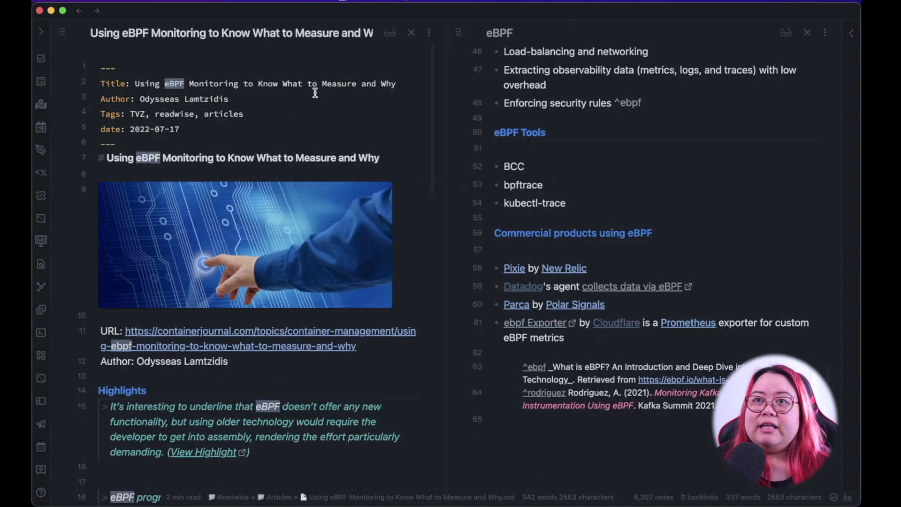
click(246, 98)
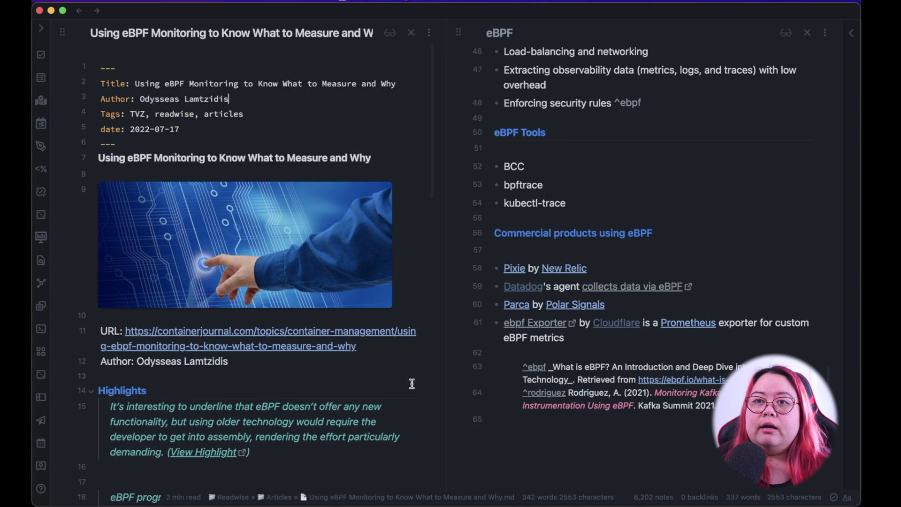
- Add a level-two "Citation" heading at the end of the article note and paste the article's citation beneath it
scroll(412, 382, down, 4)
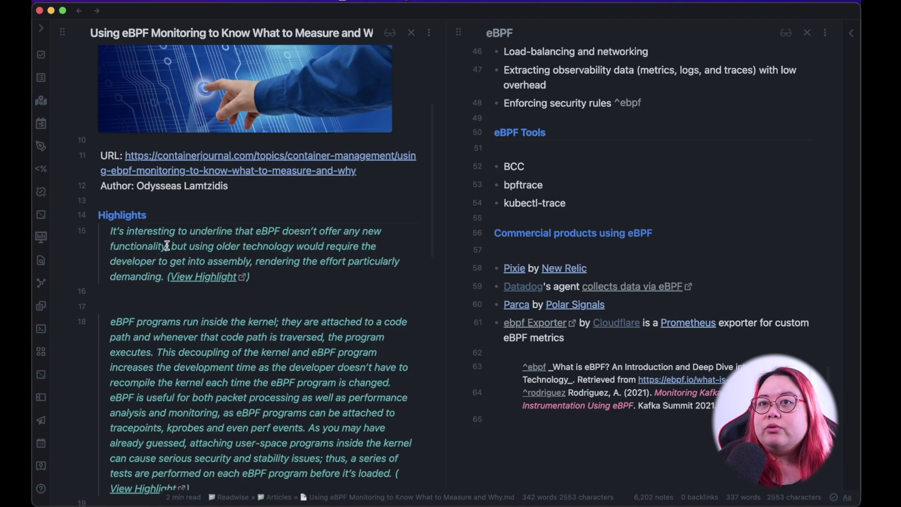
scroll(351, 265, down, 15)
click(261, 350)
text(## Citation)
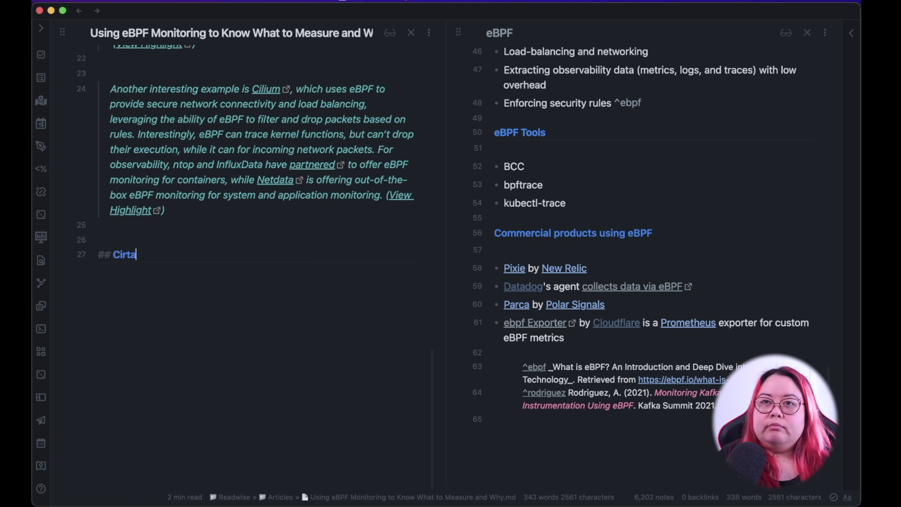
key(Return)
text([^odysseas]: Lamtzidis, O. (2020). *Using eBPF monitoring to know what to measure and why*. Container Journal. Retrieved from https://containerjournal.com/topics/container-management/using-ebpf-monitoring-to-know-what-to-measure-and-why/)
key(super+e)
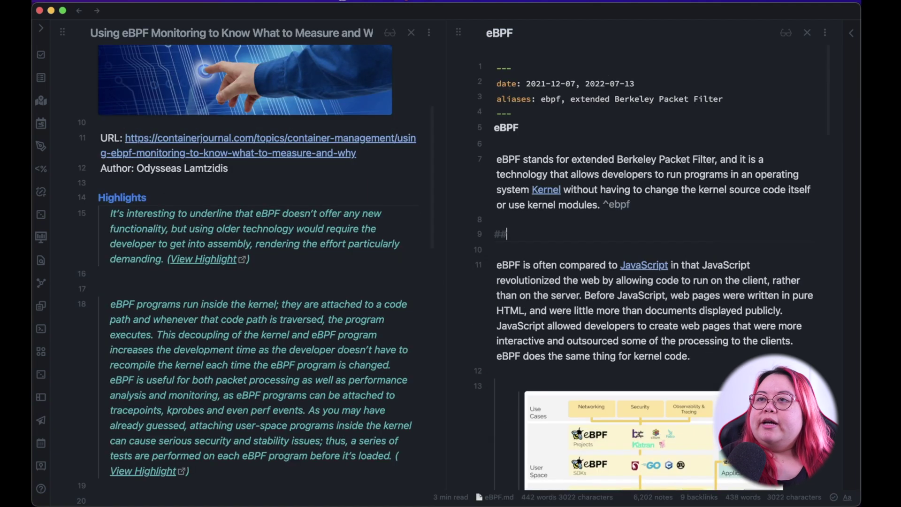
- Add a level-two heading "What's the deal with eBPF?" below the introductory paragraph of the eBPF note
text(What's the d)
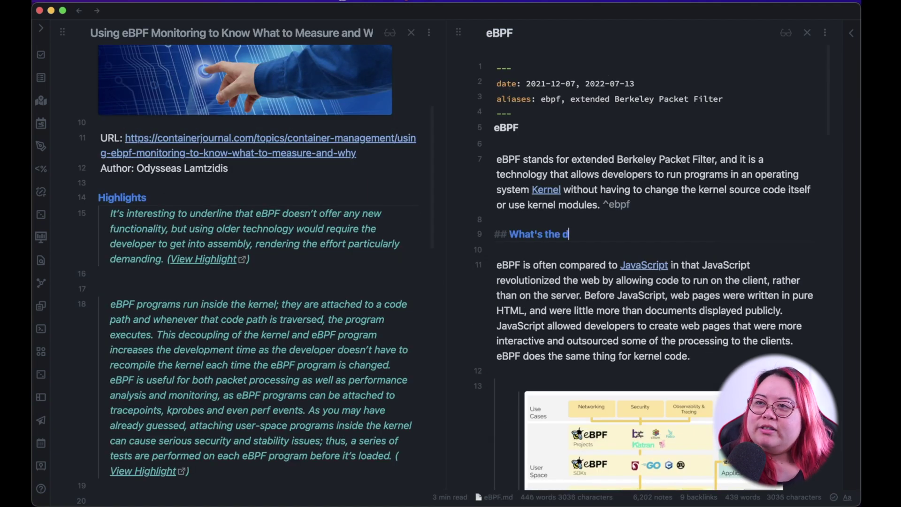
text(eal with eBPF?)
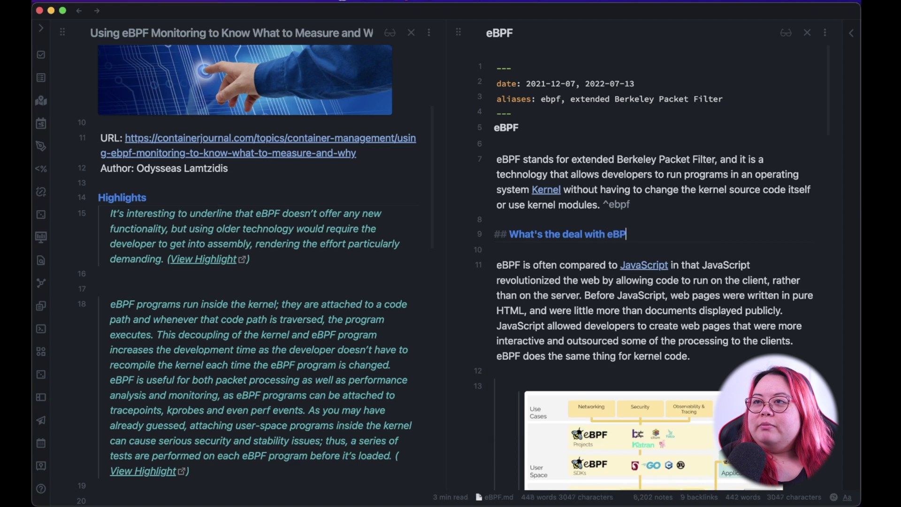
- Write under that heading that eBPF adds no more functionality compared to linked Instrumentation; people are talking about it because it adds ease of use
key(Return)
key(Return)
text(Interestingly, e)
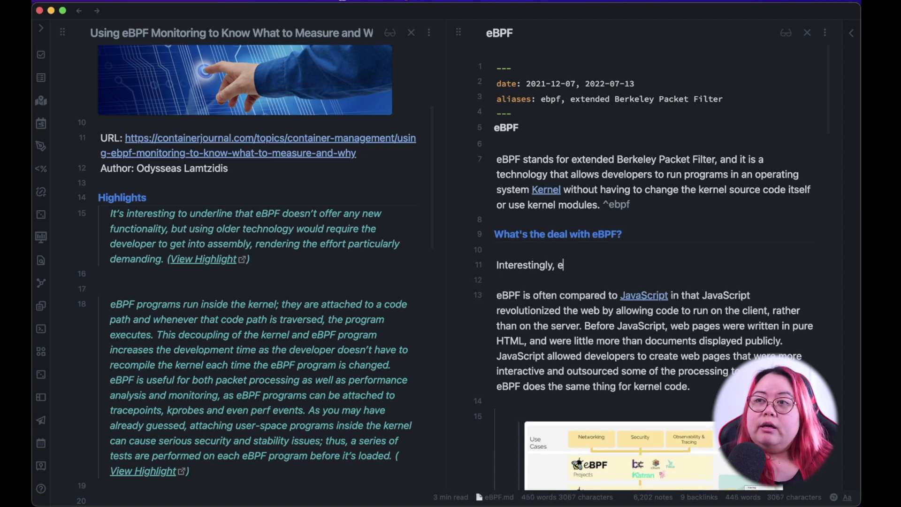
text(BPF doesn't add any more functionality)
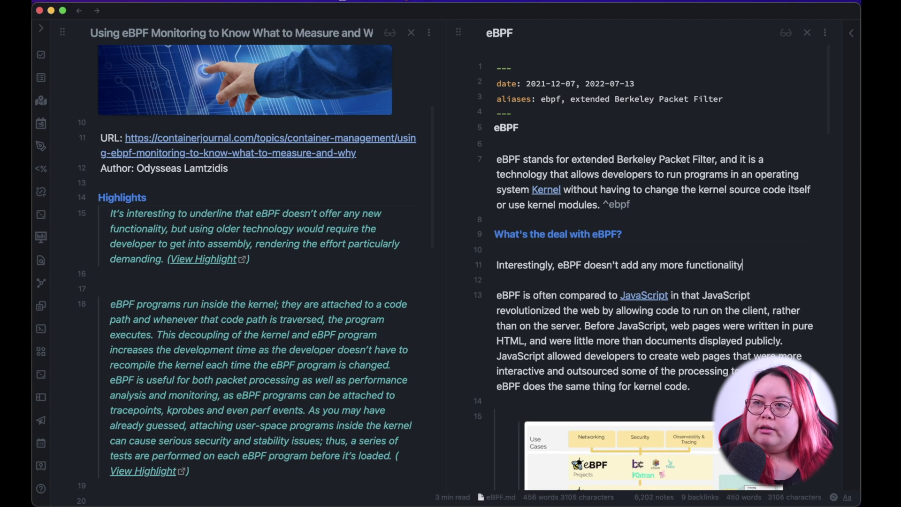
text( compared to [[instrume)
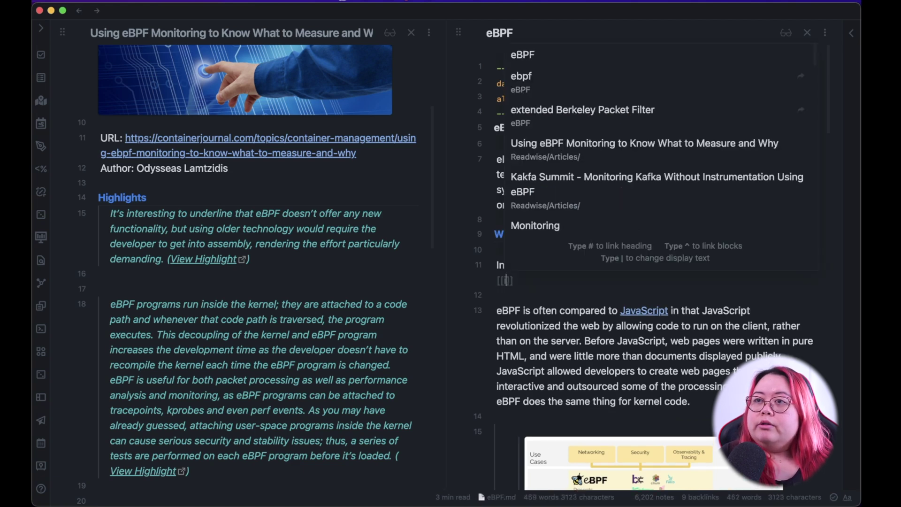
text(ntation)
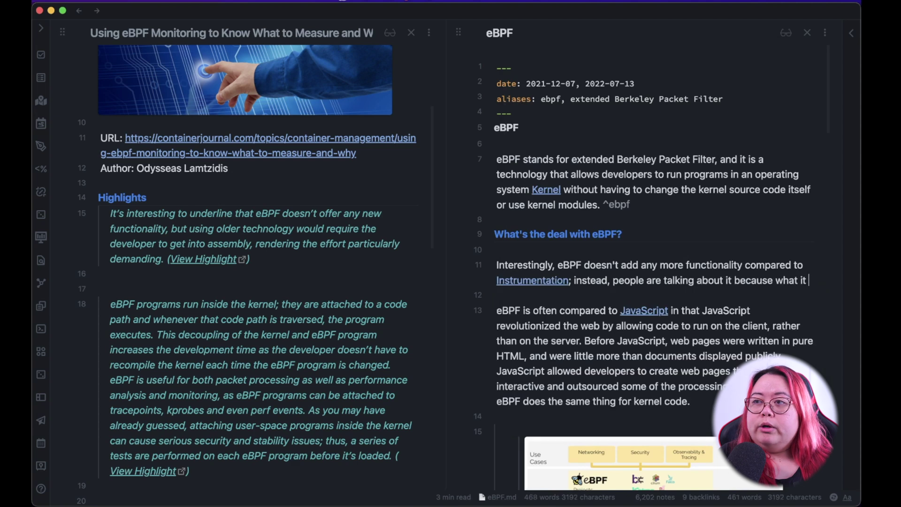
text(adds)
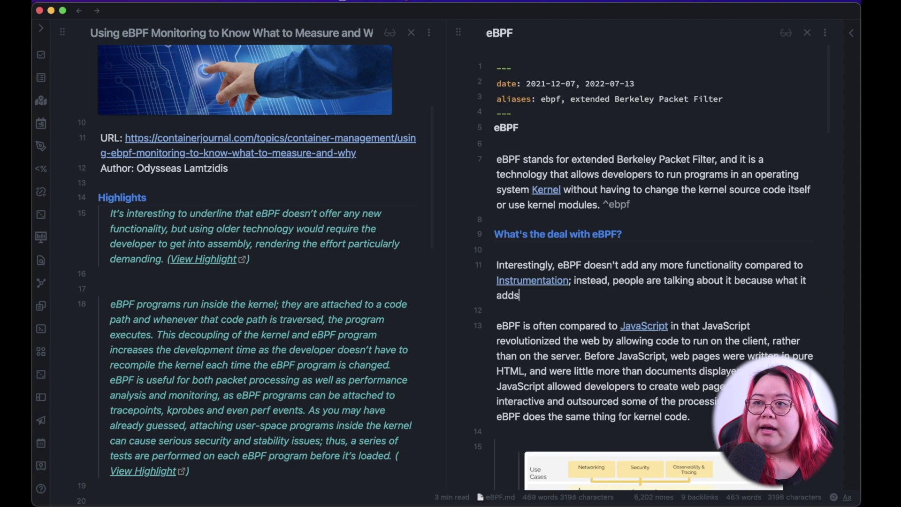
text( is ease of use.)
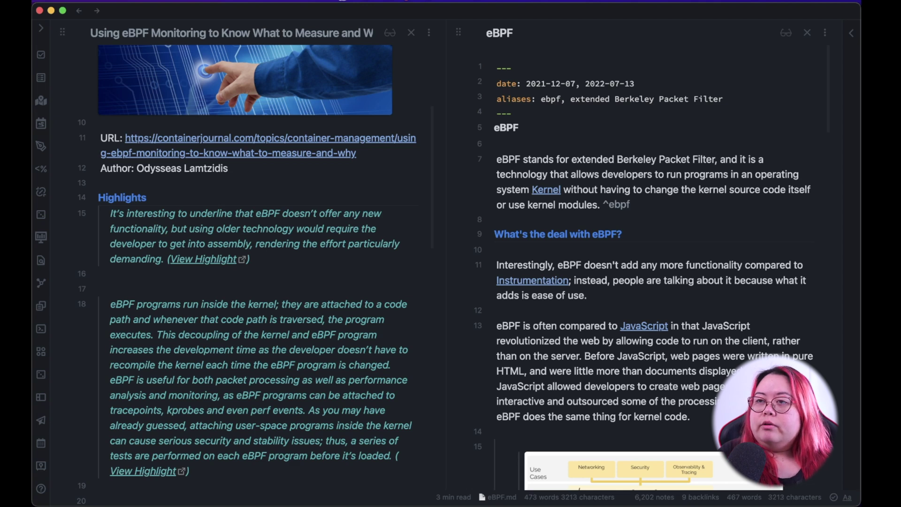
- Add the article's footnote reference after the ease-of-use sentence and its Container Journal citation to the footnotes ending the eBPF note
text(ysseas)
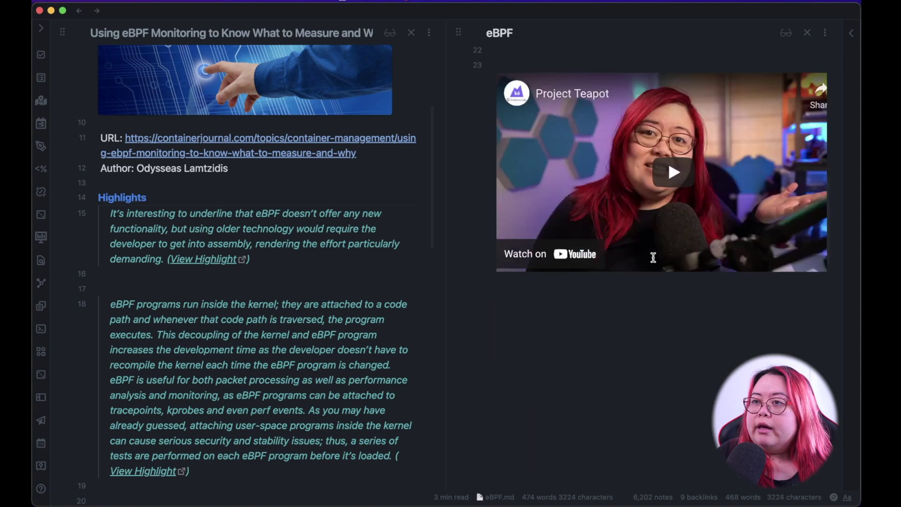
scroll(697, 395, down, 15)
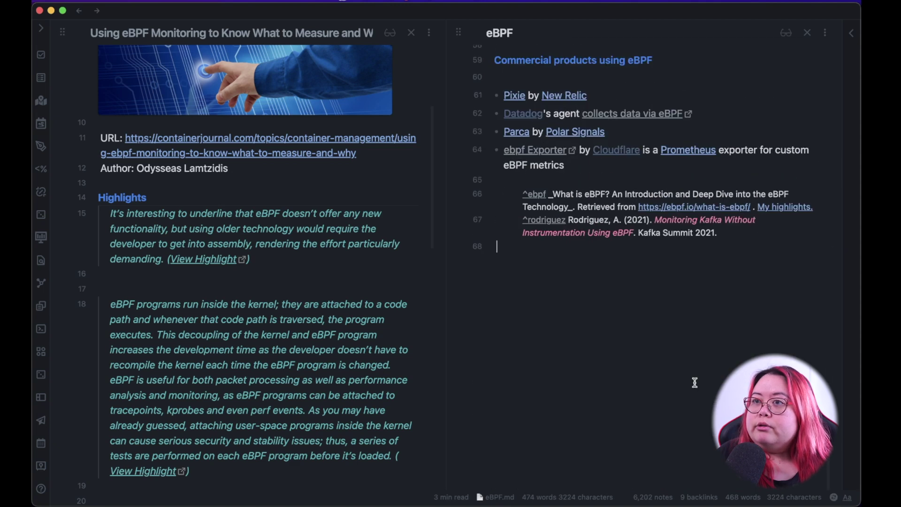
click(695, 382)
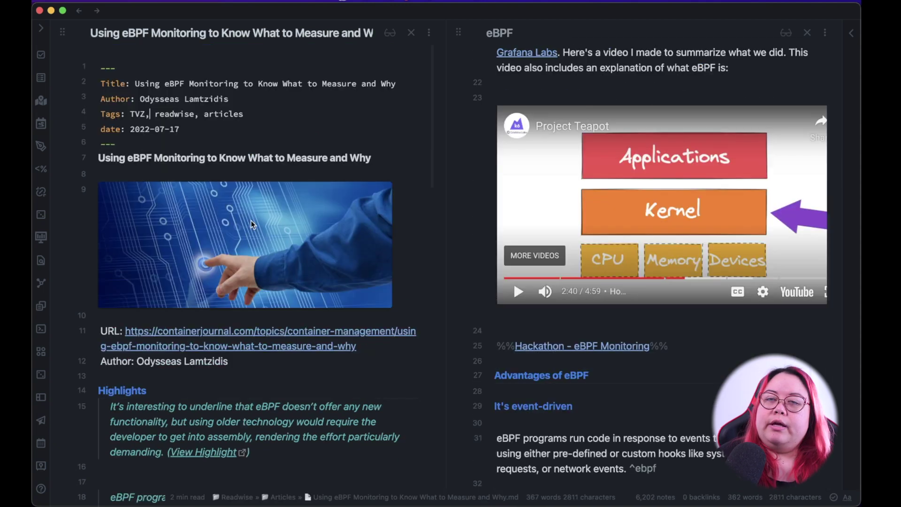
scroll(251, 220, down, 10)
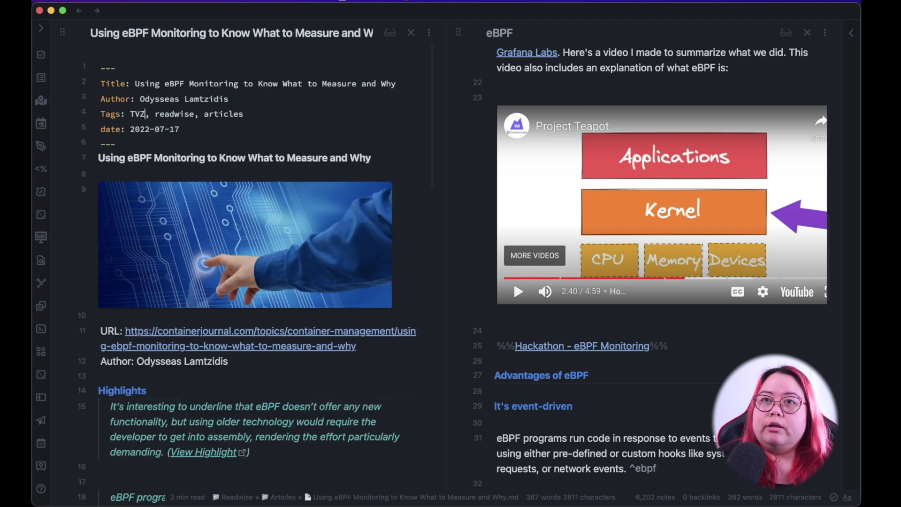
- Remove TVZ from the frontmatter tags of the "Using eBPF Monitoring to Know What to Measure and Why" note
key(BackSpace)
key(BackSpace)
key(BackSpace)
key(BackSpace)
key(BackSpace)
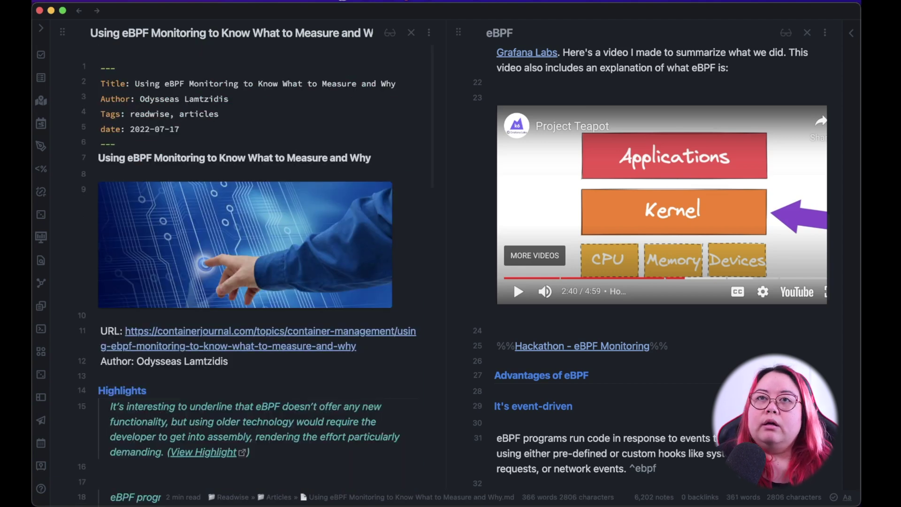
- Open the "How Netflix Uses eBPF Flow Logs at Scale for Network Insight" note from the search results and collapse the sidebar
mouse_move(77, 176)
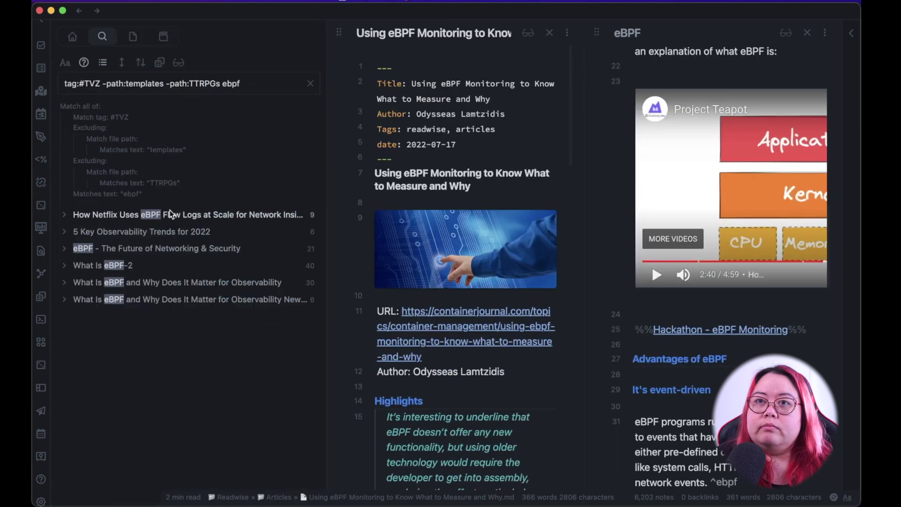
click(171, 215)
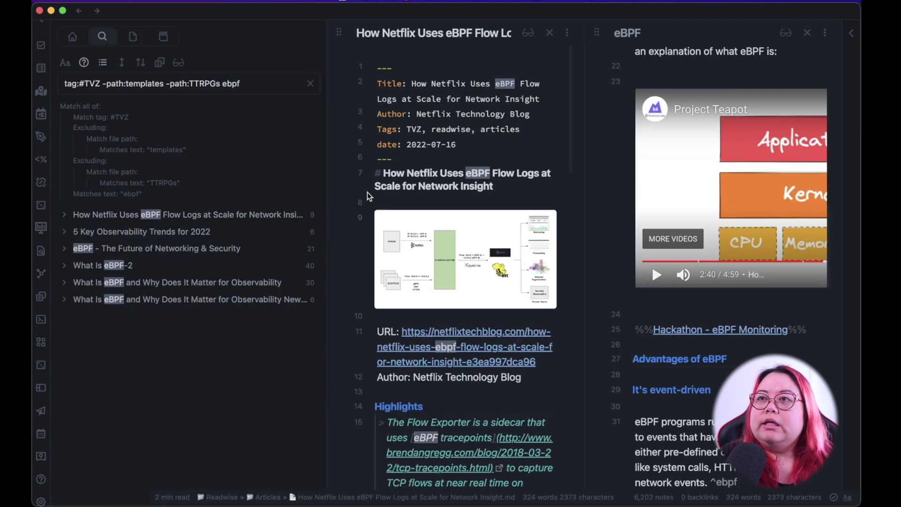
key(super+backslash)
scroll(258, 282, down, 2)
- Start a new level-two heading in the eBPF note between the commercial products list and the footnotes
scroll(632, 325, down, 5)
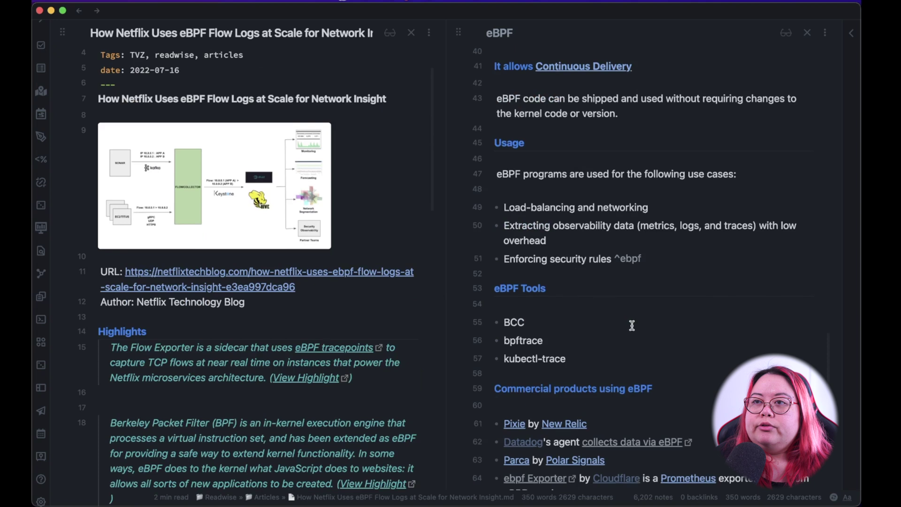
scroll(632, 325, down, 5)
click(615, 250)
key(Return)
key(Return)
key(Return)
text(## )
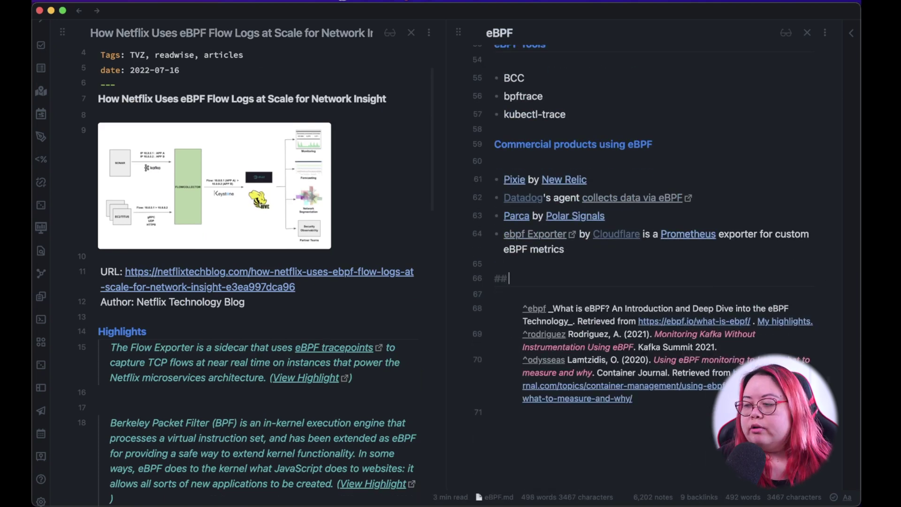
text(Popo)
key(BackSpace)
key(BackSpace)
key(BackSpace)
key(BackSpace)
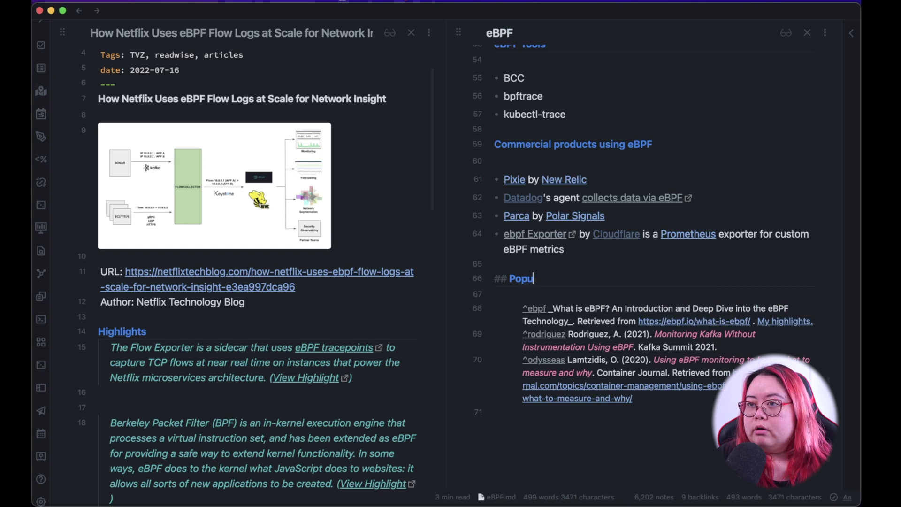
- Title the new level-two heading "Companies using eBPF" and start a line below it
text(Companies using eBP)
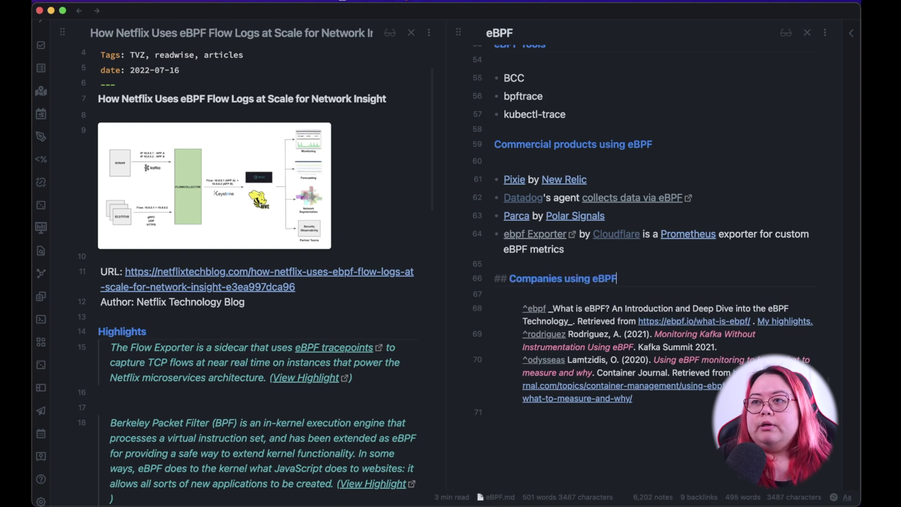
text(F)
key(Return)
key(Return)
- Add a bullet saying linked Netflix uses eBPF for monitoring network traffic in their architecture, linking "microservices-based" to the microservices note
text(- [[Gr)
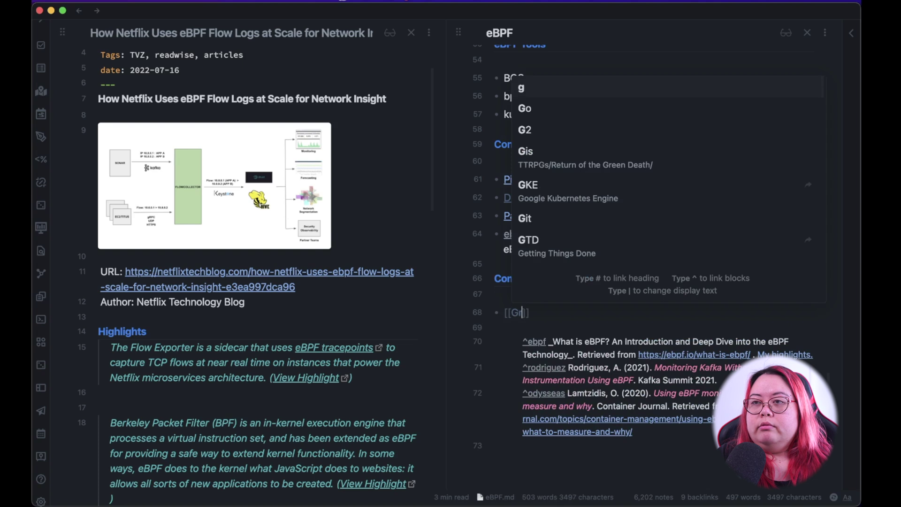
text(afana)
key(BackSpace)
key(BackSpace)
key(BackSpace)
key(BackSpace)
key(BackSpace)
key(BackSpace)
key(BackSpace)
key(BackSpace)
key(BackSpace)
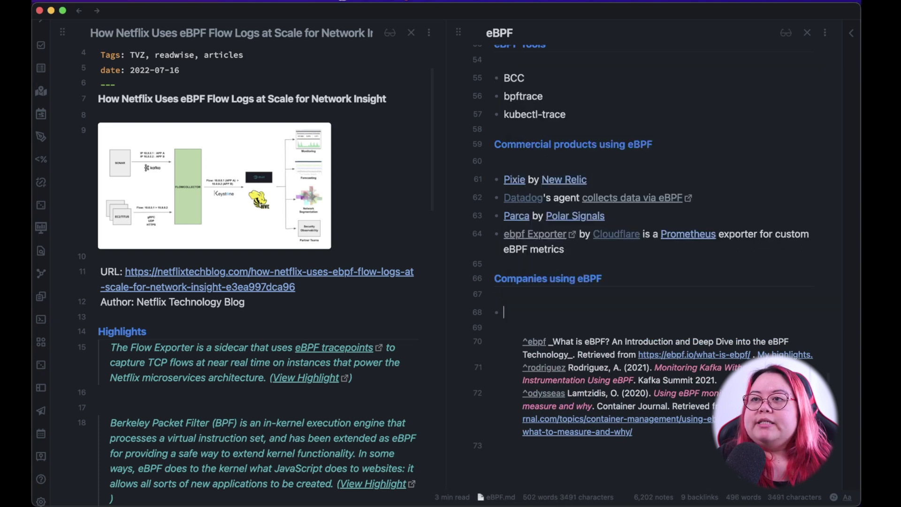
text([[Netflix)
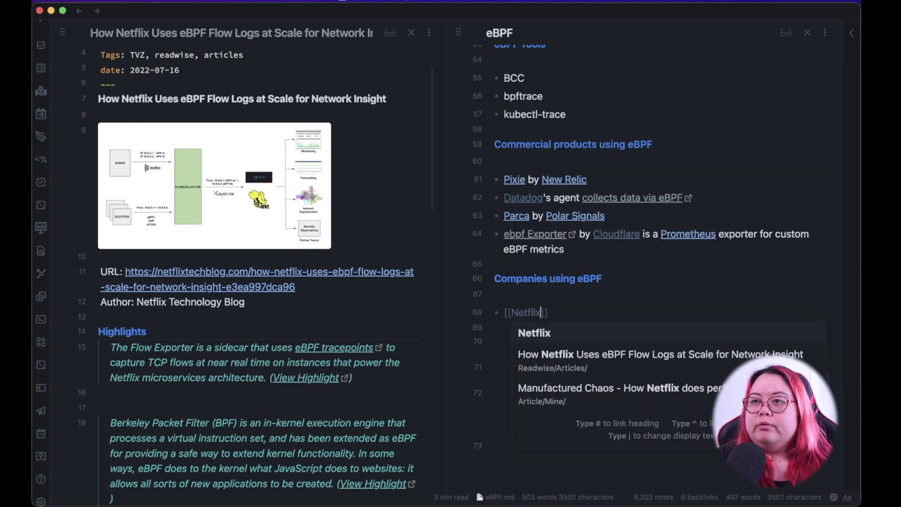
text( uses eBPF for monitoring network traffic in their [[microservices|microservices-based]] architecture.)
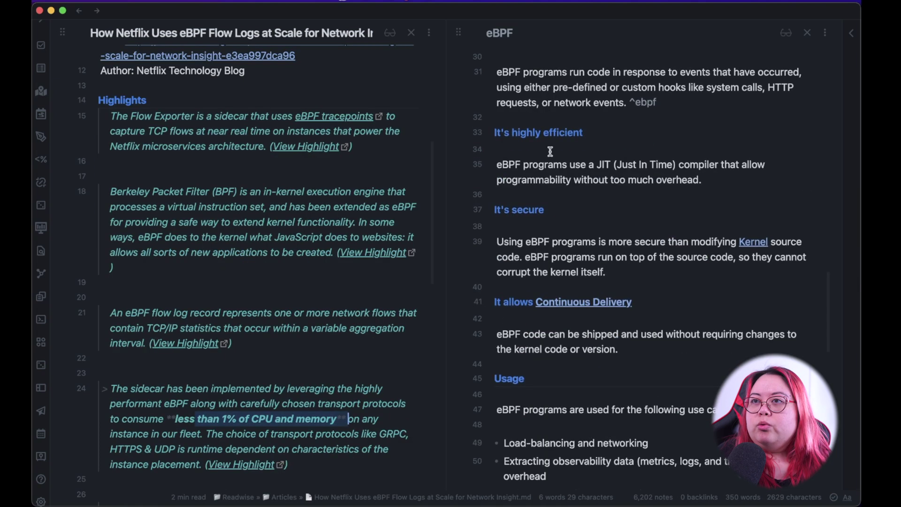
scroll(585, 123, up, 3)
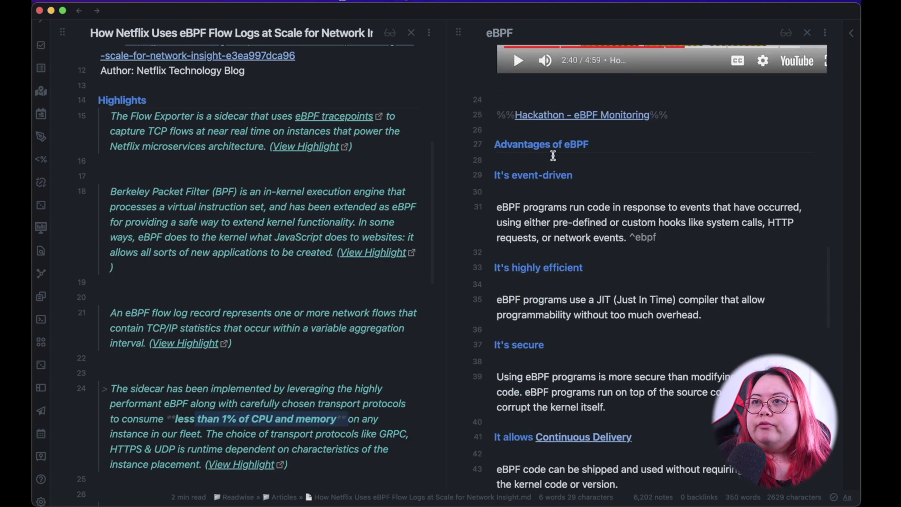
click(632, 133)
click(598, 160)
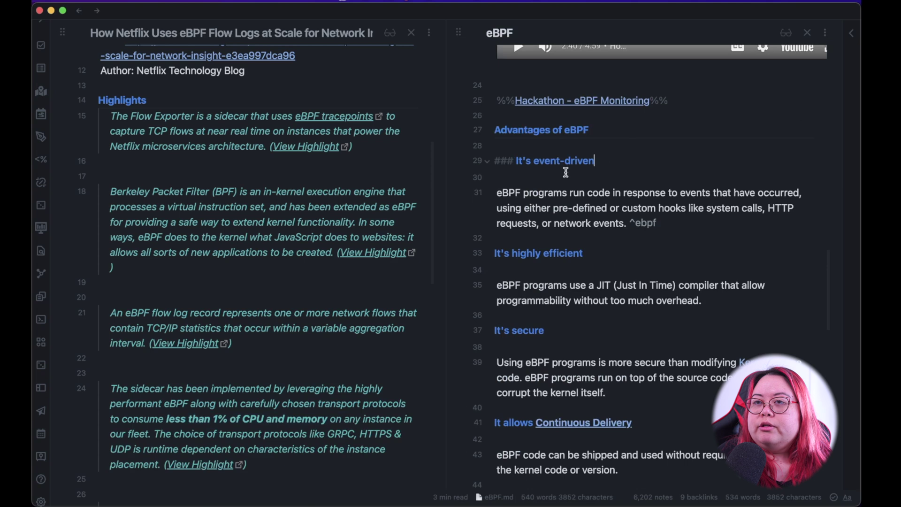
click(605, 253)
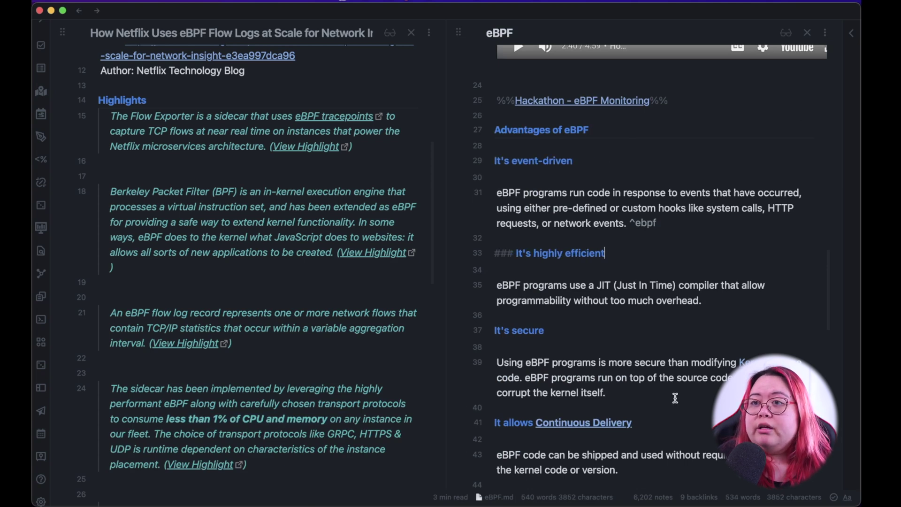
text(resource)
text(-efficient)
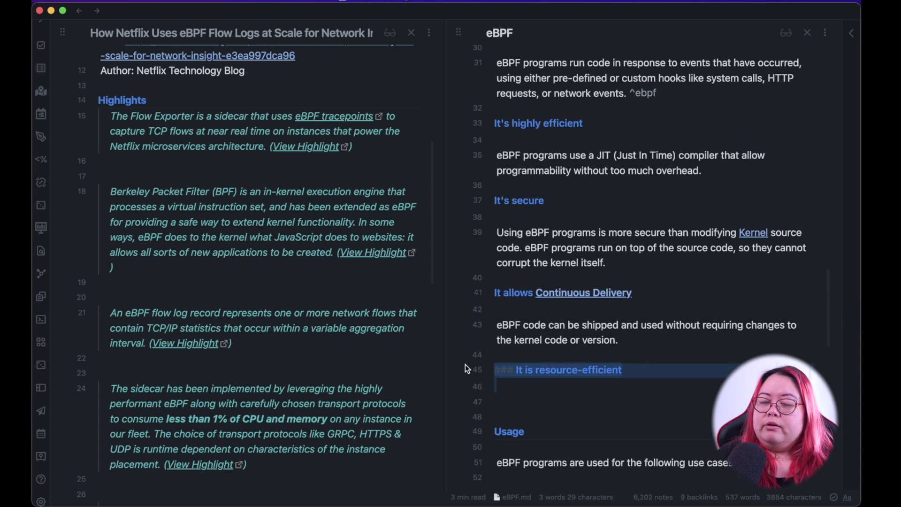
key(BackSpace)
key(BackSpace)
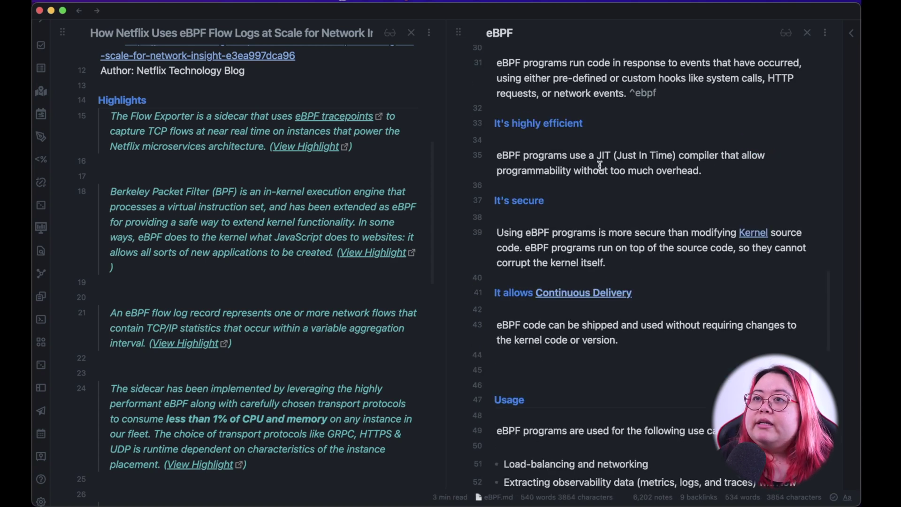
- Append "Some estimate the CPU and memory overhead of eBPF monitoring at 1%." with a netflix footnote reference to the paragraph under "It's highly efficient"
drag(765, 162, 765, 164)
key(Right)
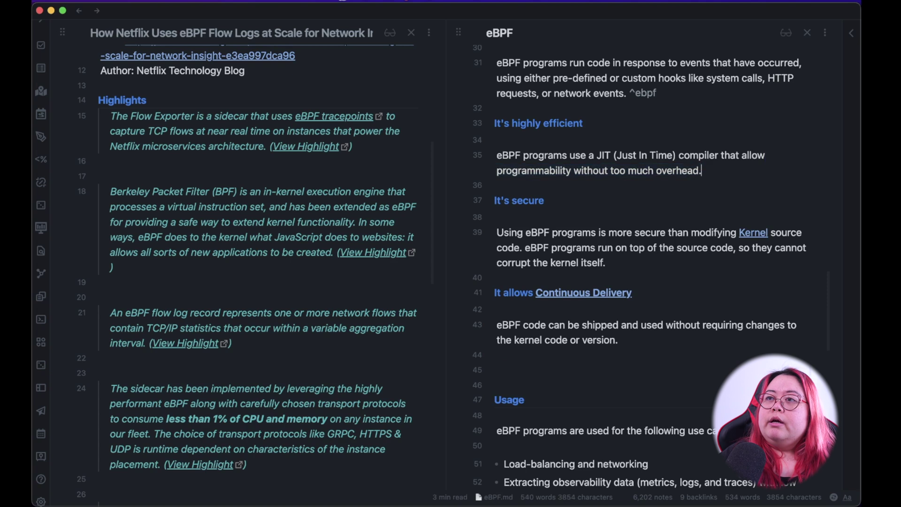
text(Conservat)
key(alt+BackSpace)
text(Some estimate the overhead)
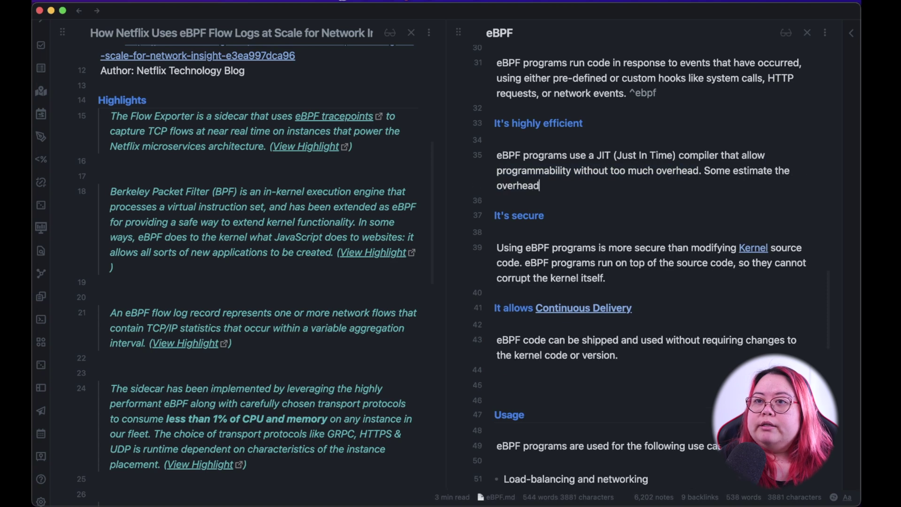
key(alt+BackSpace)
text(CPU and memory )
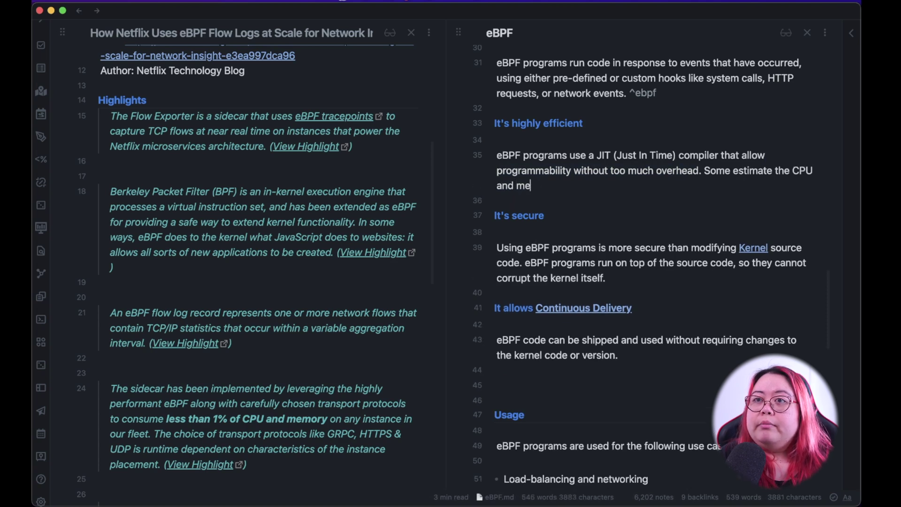
text(overhead of eBPF monitoring at 1% . [^netflix)
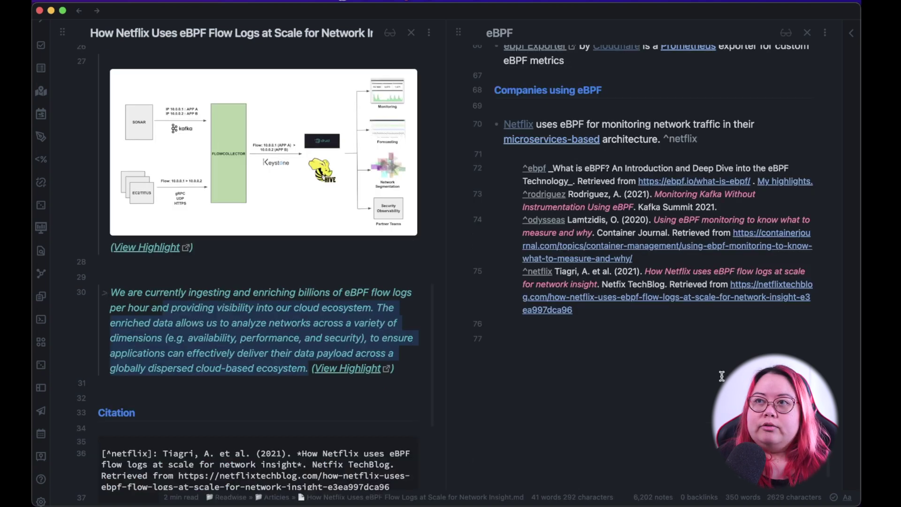
- Open the Microservices note in a new pane and add a passage on complex microservices-based systems giving linked eBPF monitoring as an easier-to-implement example
click(723, 376)
key(super+o)
text(microservic)
key(super+Return)
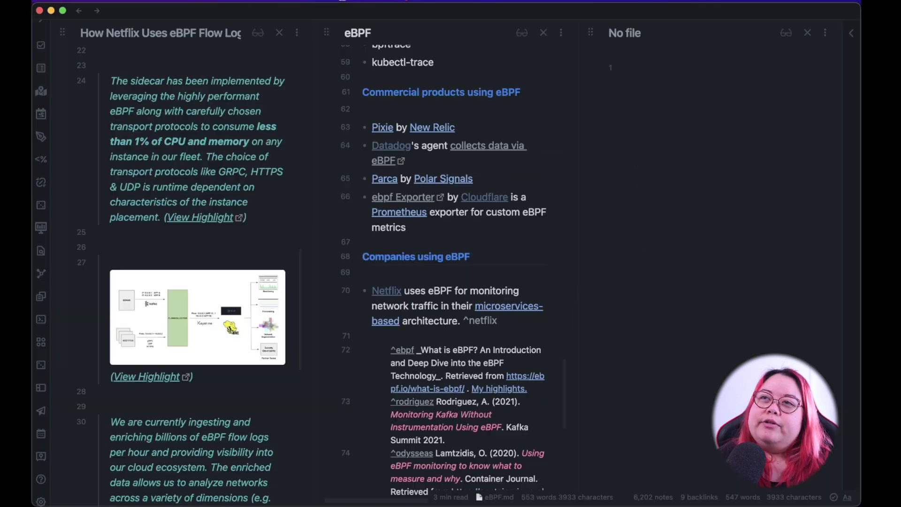
scroll(741, 218, down, 15)
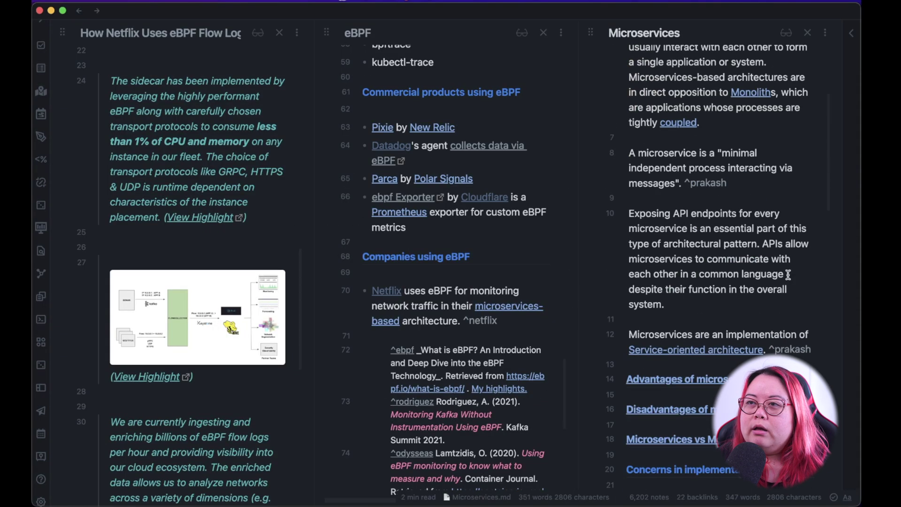
text(quired by some complex microservices-based systems. For example, [[eBPF]] monitoring may be easier to implement than [[Instrumentation]].)
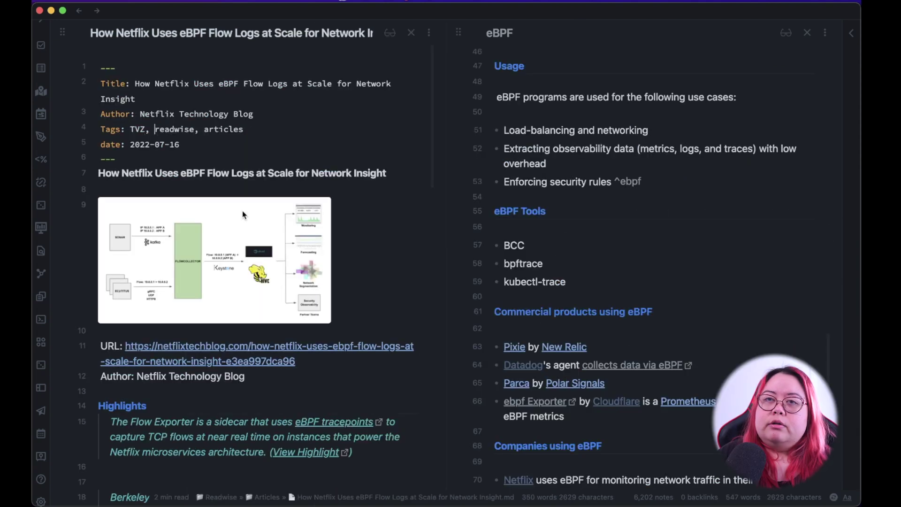
- Open the "5 Key Observability Trends for 2022" note from the search results, collapse the sidebar and look over its highlights
key(super+shift+f)
click(212, 216)
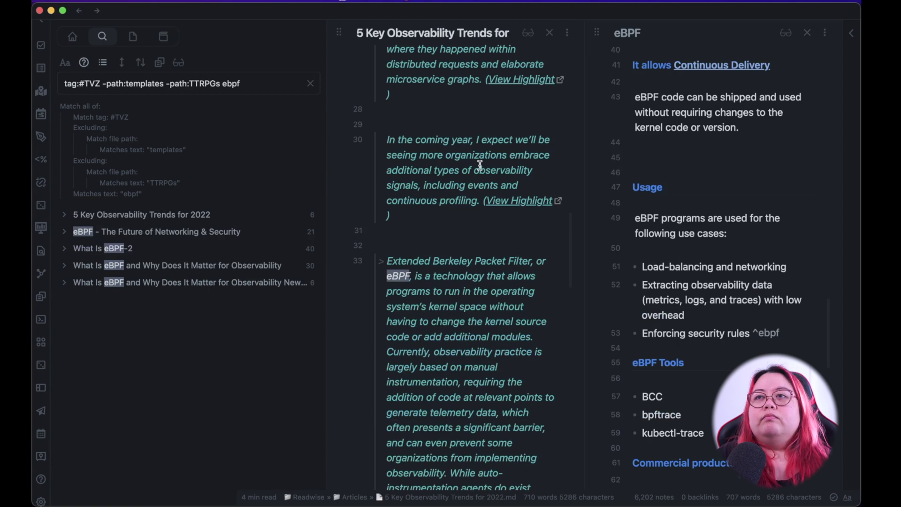
key(super+backslash)
scroll(185, 262, up, 1)
scroll(185, 262, up, 7)
scroll(303, 285, up, 13)
scroll(304, 285, down, 5)
- Switch the eBPF pane to the Observability note and follow its "Trends in Observability" heading link
click(686, 229)
key(super+o)
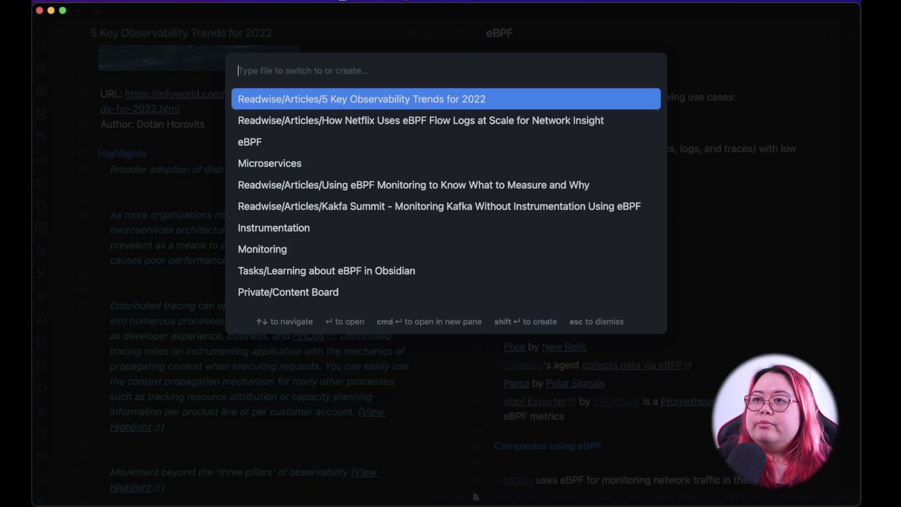
text(observability)
key(Return)
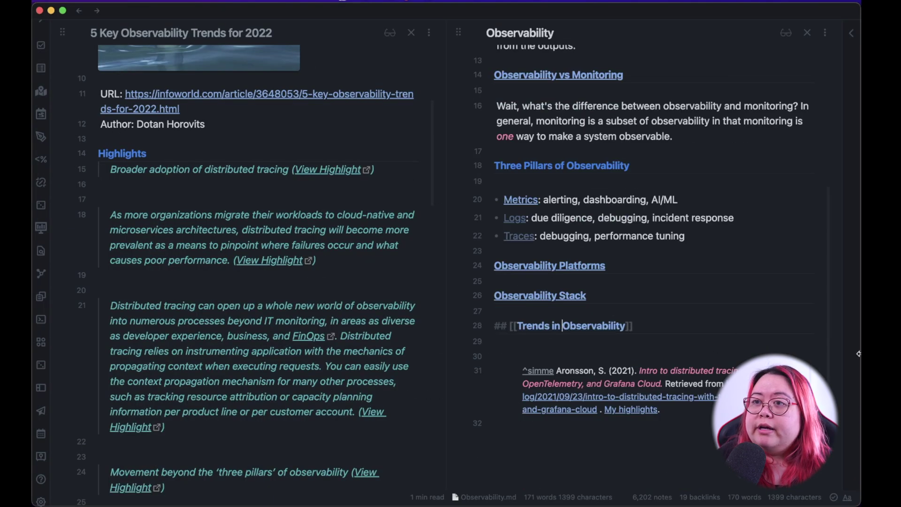
click(545, 326)
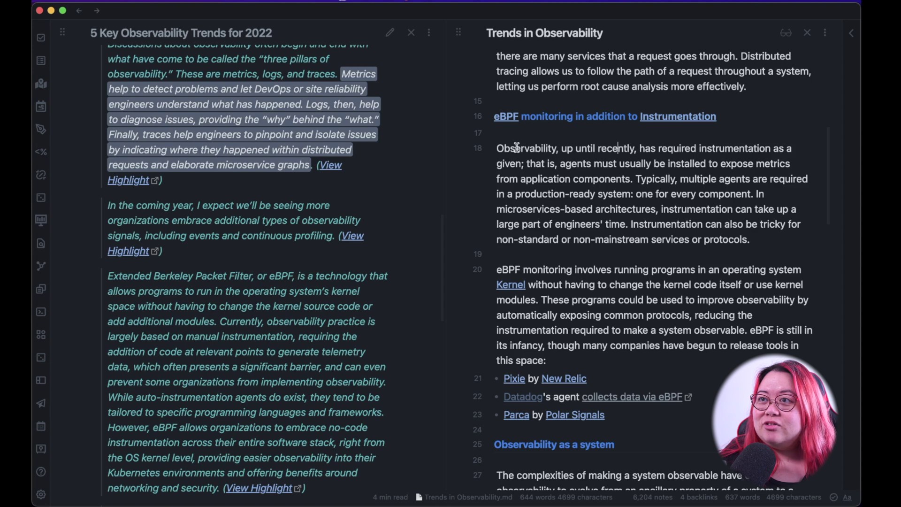
- Add a level-three heading linking to Continuous Profiling below the Pixie, Datadog and Parca list, with an empty line for text beneath it
key(Return)
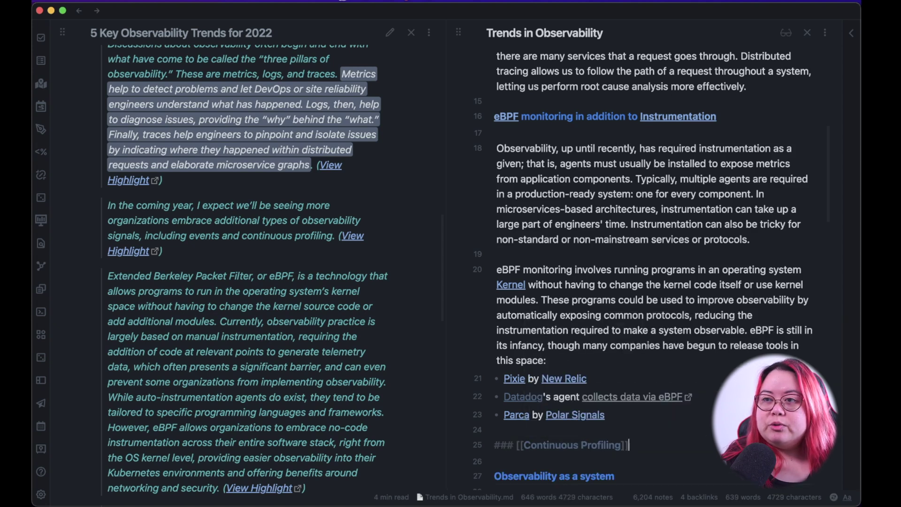
key(Return)
key(Return)
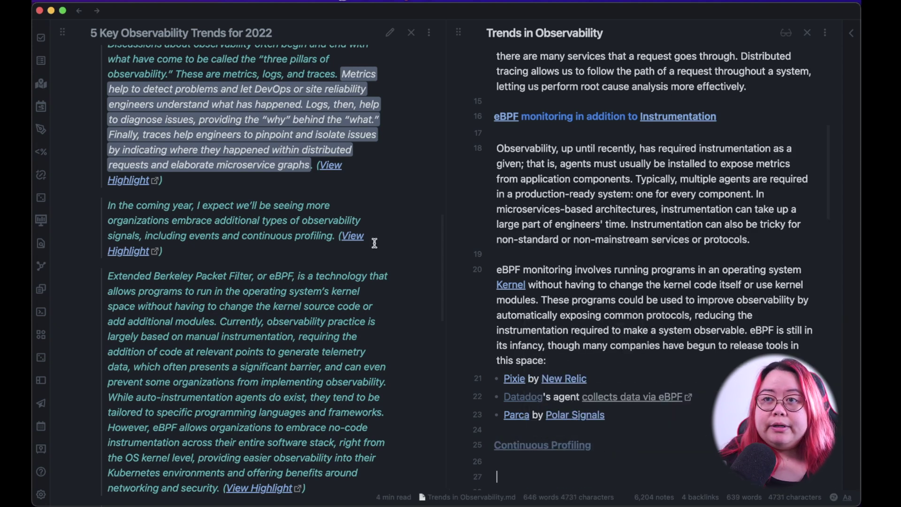
- Add "eBPF monitoring may bring companies closer to [[Unified Observability]]." above the Continuous Profiling heading, drawing on the article's unified observability highlight
scroll(316, 298, down, 3)
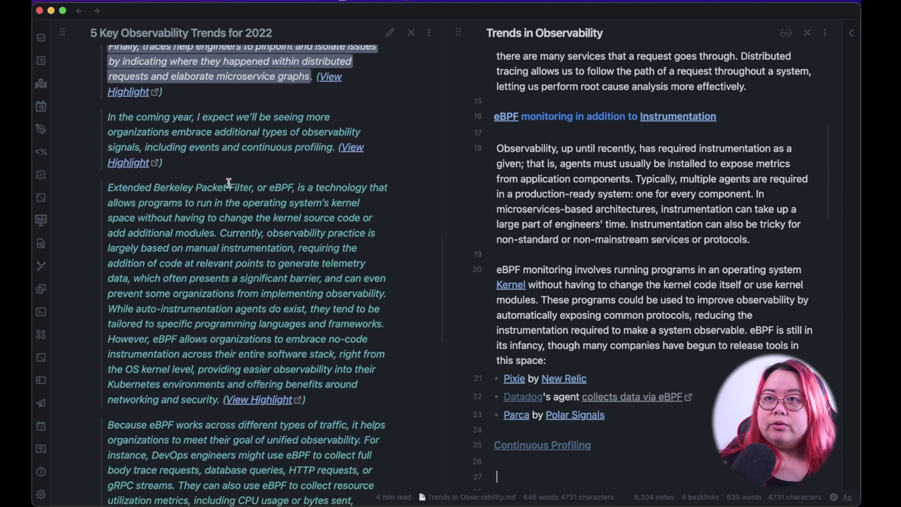
scroll(263, 185, down, 10)
drag(268, 184, 360, 177)
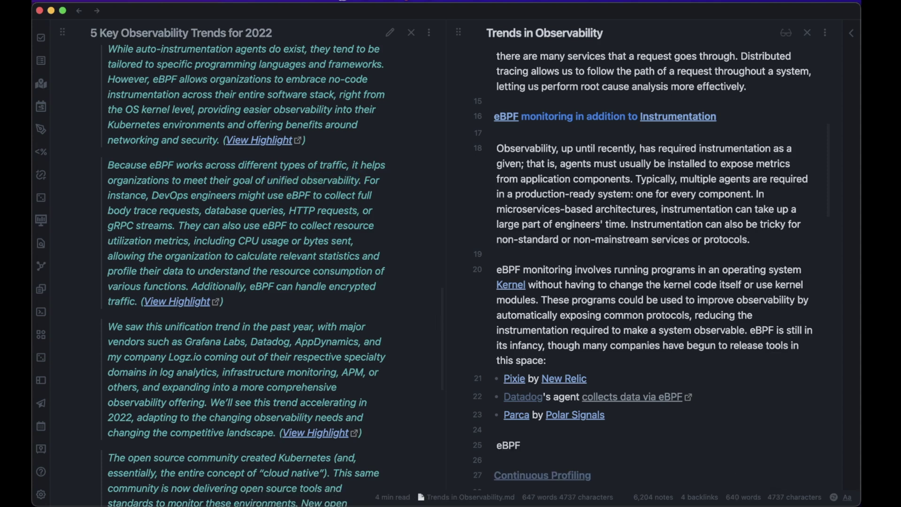
text(monitoring may b)
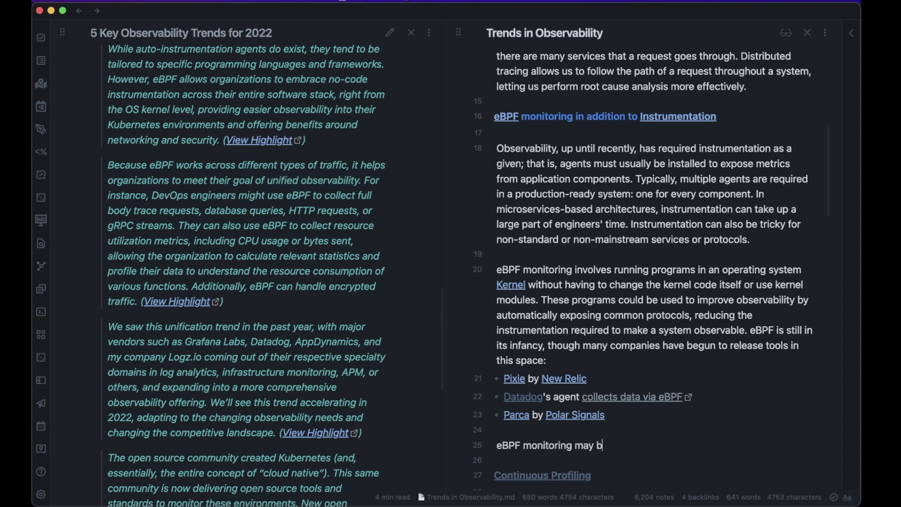
text(ring companies closer to)
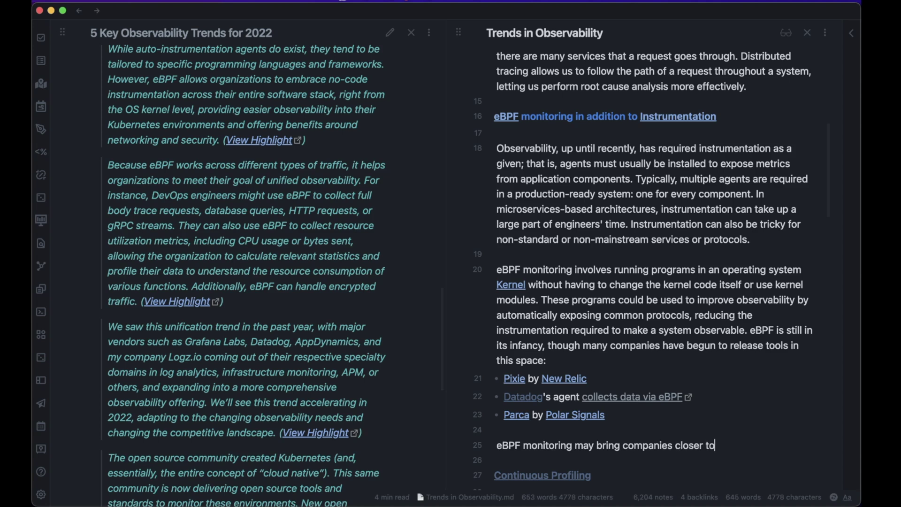
text( [[Unified Obser)
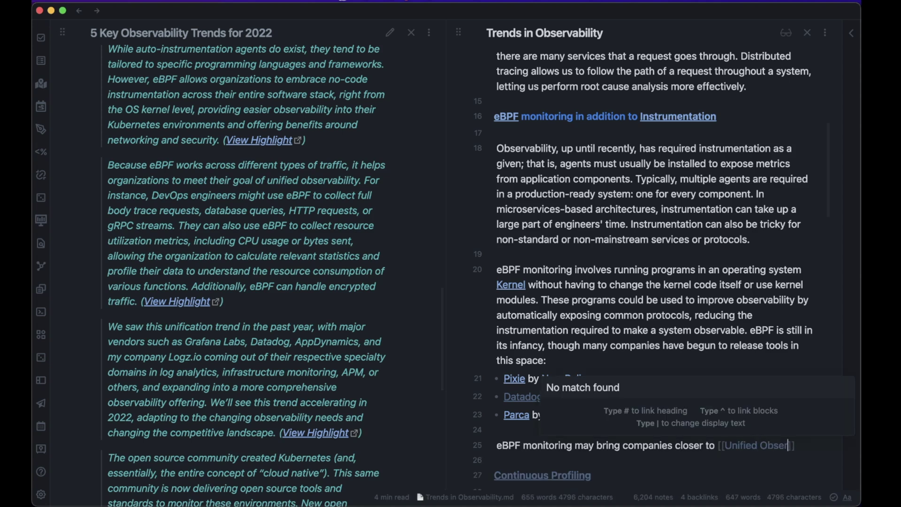
text(vability]].)
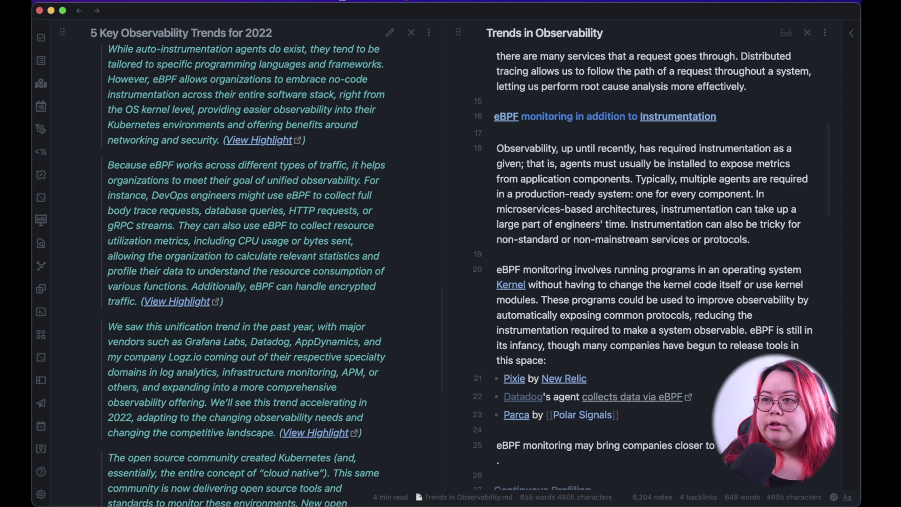
- Open the linked Unified Observability note in a new pane and fill in its header block with Observability as the linked parent
super+click(770, 445)
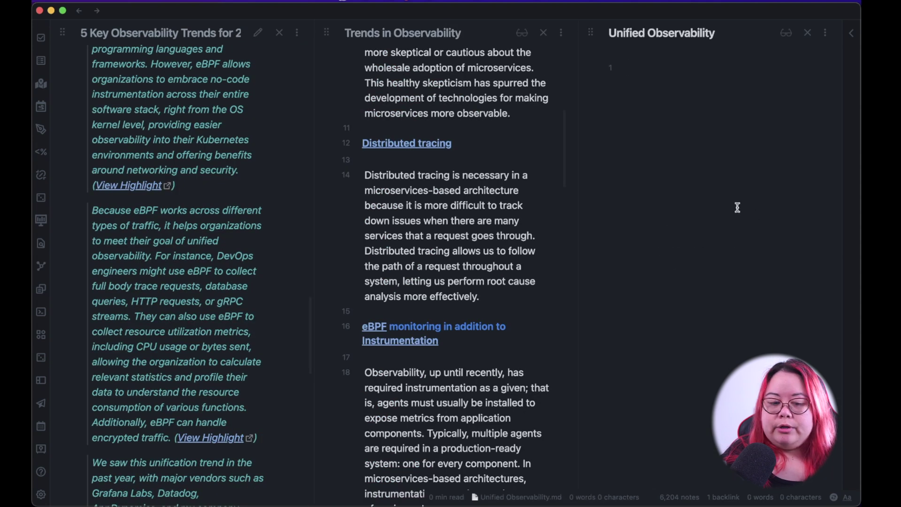
click(761, 83)
key(Return)
text(parents: [)
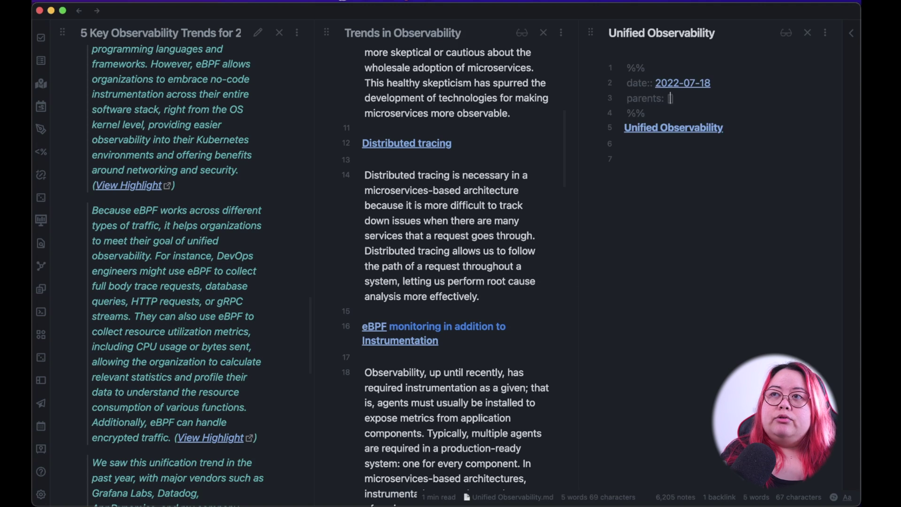
text([Observability)
key(Return)
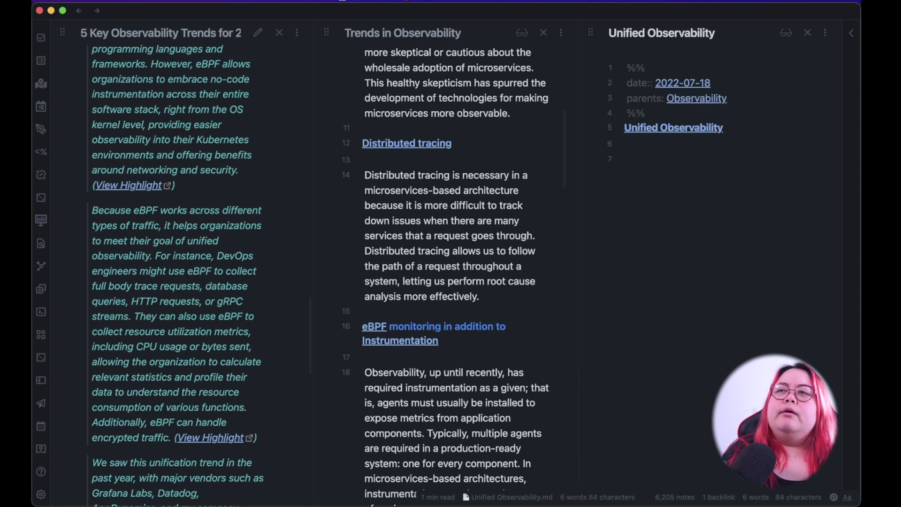
- Write a paragraph defining Unified Observability as the ideal observability strategy with standardized Observability Stack components, as opposed to fragmented exporters and agents
text(Unified Observability )
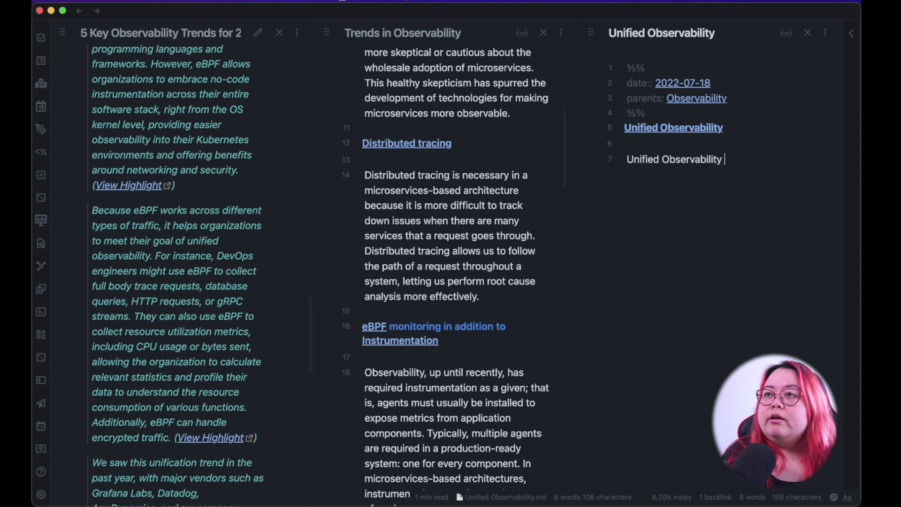
text( ref)
key(BackSpace)
key(BackSpace)
key(BackSpace)
text(refers to the ideal state of an observability strategy, where components of the Observability Stack are standardized. The opposite of this goal would be fragmentation in exporters and agents used to gather information about a system.)
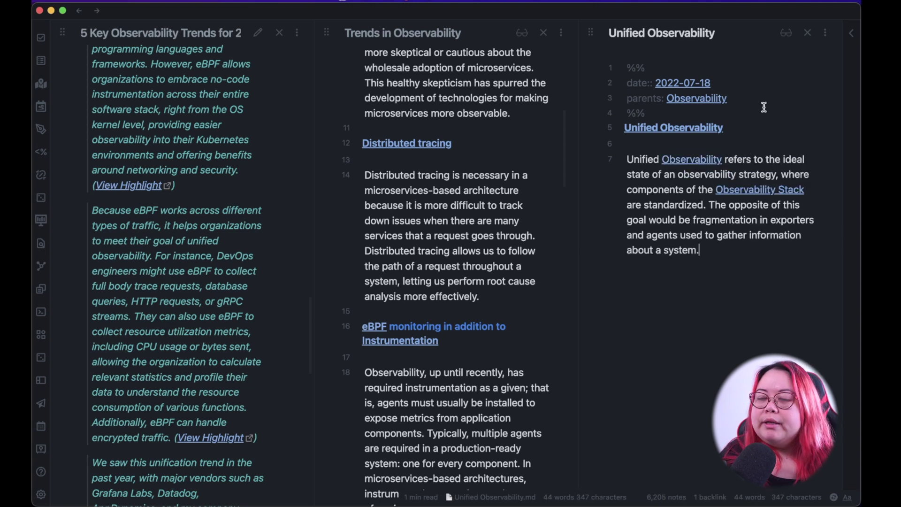
- Cite the definition with a footnote named after the article author's surname and add the InfoWorld "5 key observability trends for 2022" reference below
text([^)
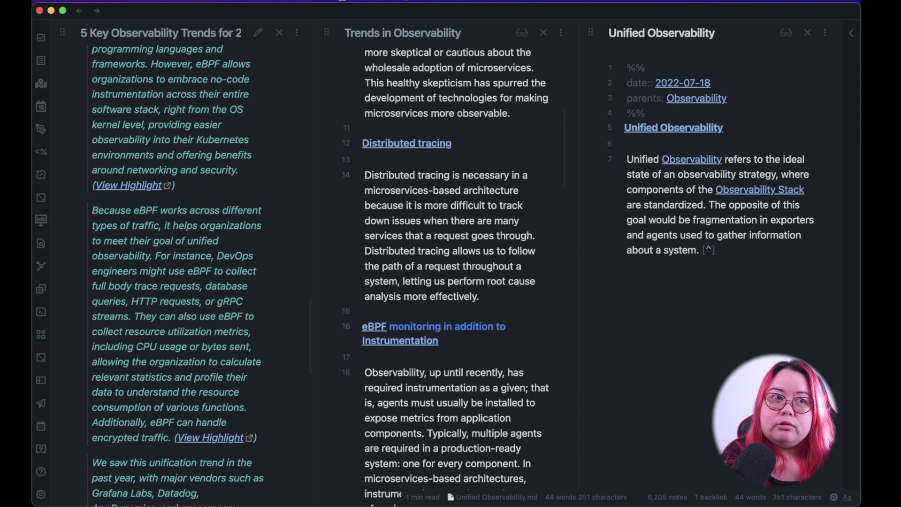
text(horovits)
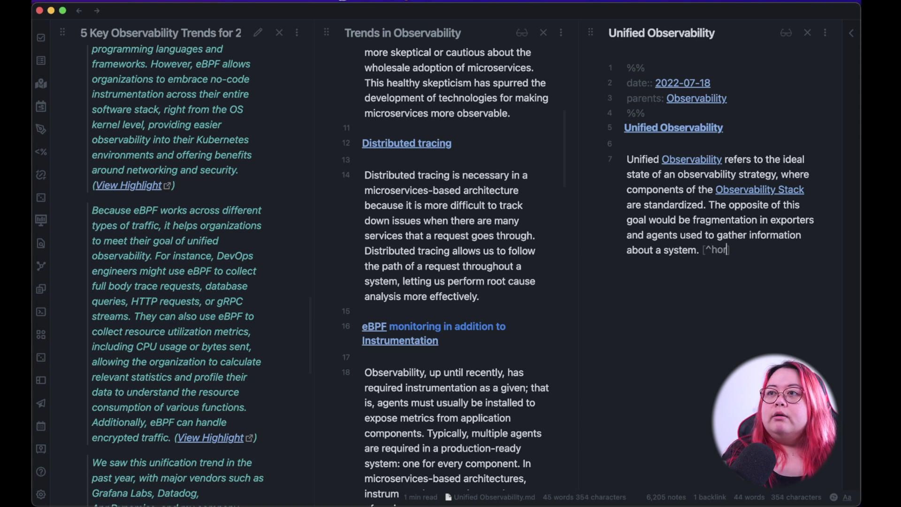
key(Return)
key(Return)
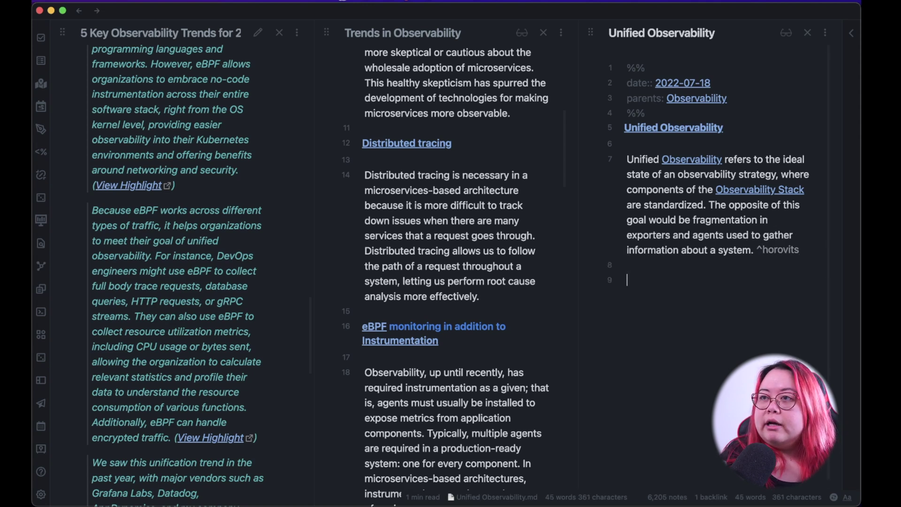
text([^horovits]: Horovits, D. (2022). *5 key observability trends for 2022*. InfoWorld. Retrieved from: https://www.infoworld.com/article/3648053/5-key-observability-trends-for-2022.html)
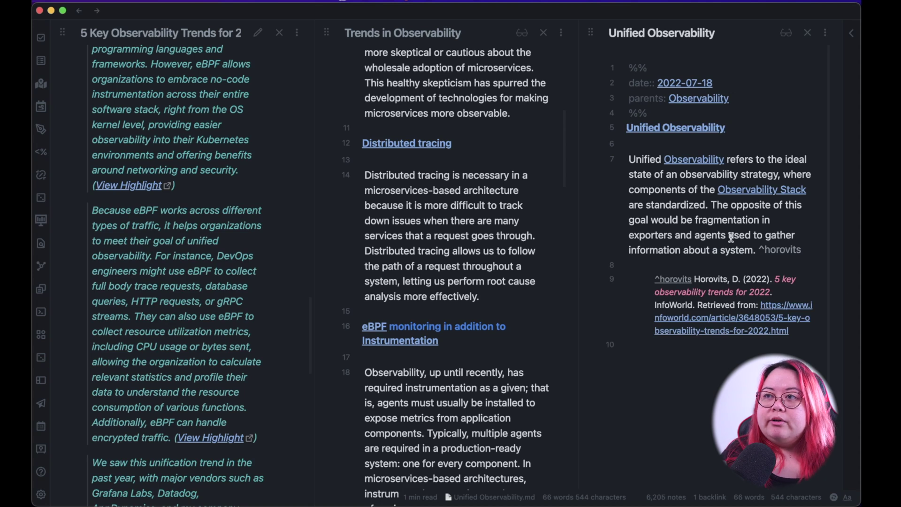
click(698, 220)
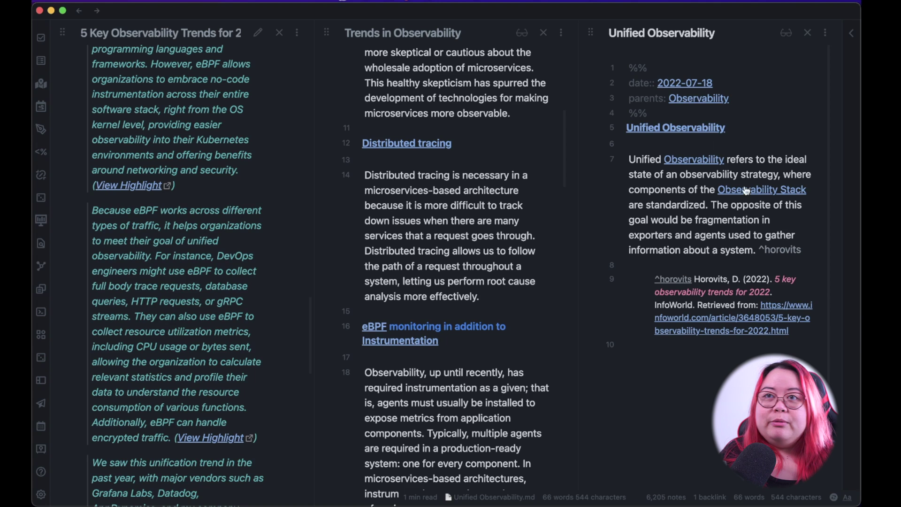
- Close the Unified Observability note and open "eBPF - The Future of Networking & Security" from the tagged search results
key(super+w)
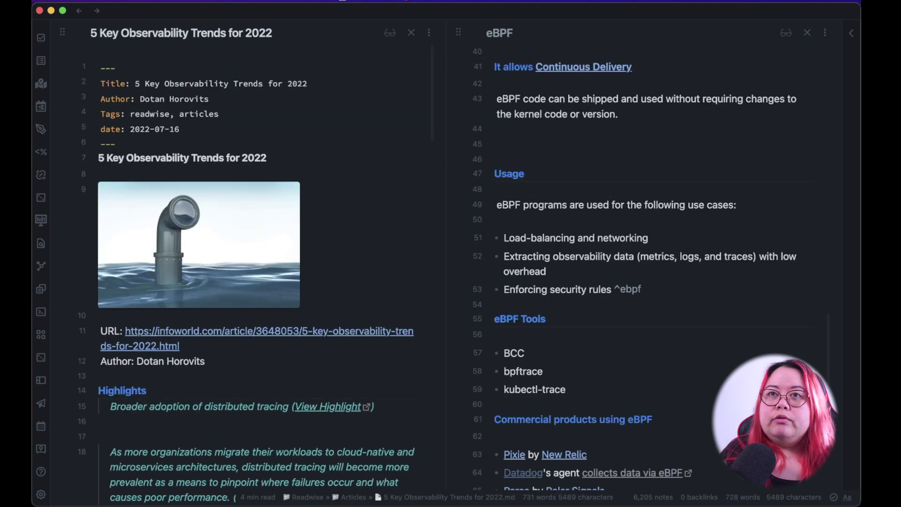
key(super+shift+f)
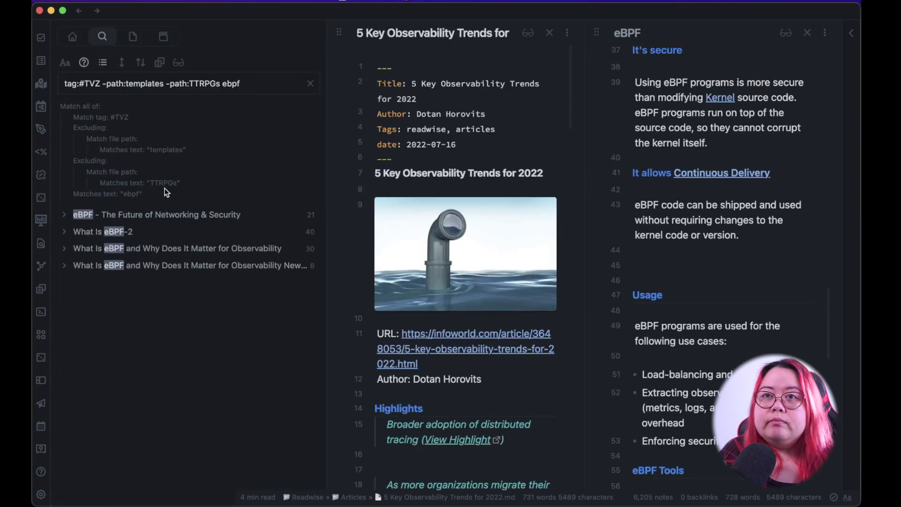
click(179, 210)
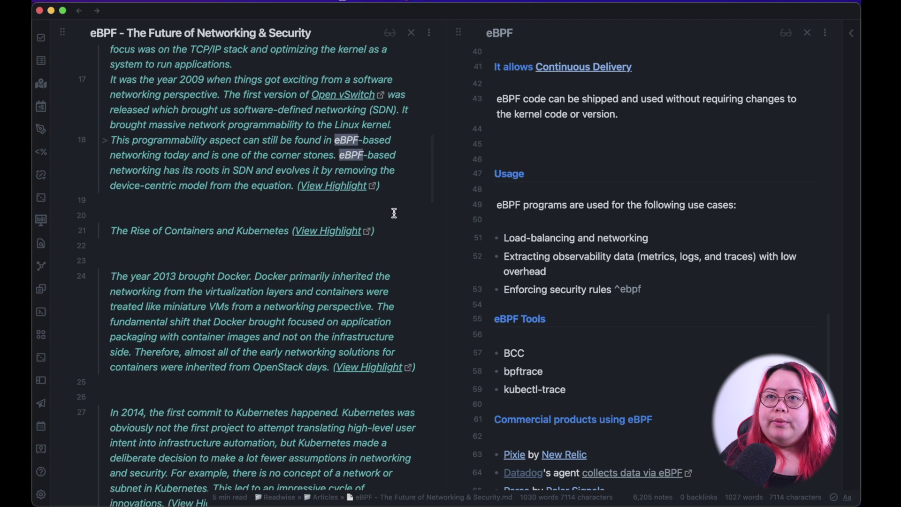
- Close the "eBPF - The Future of Networking & Security" source note and return to the start of the eBPF note
click(371, 206)
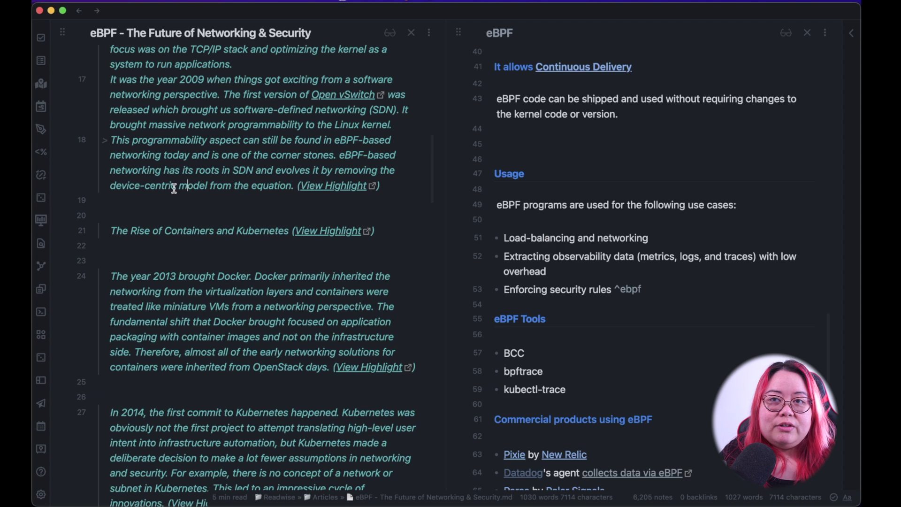
key(super+w)
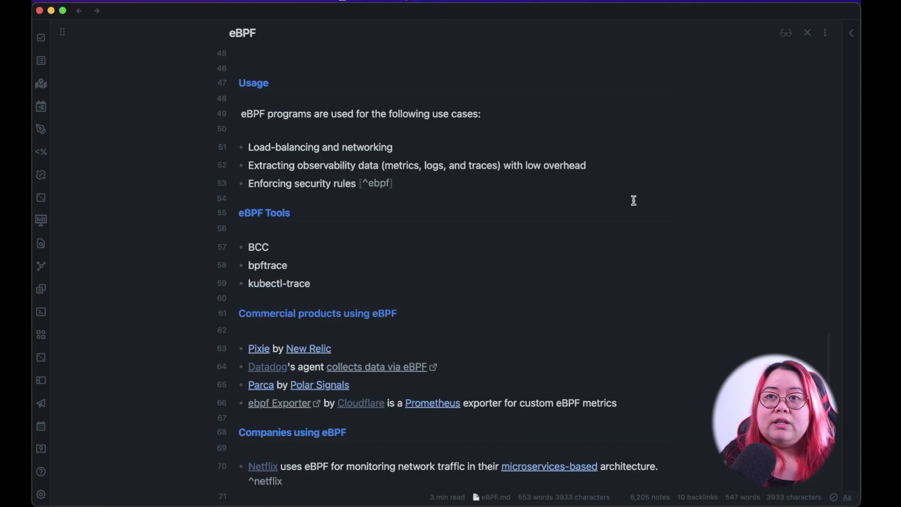
scroll(656, 282, up, 20)
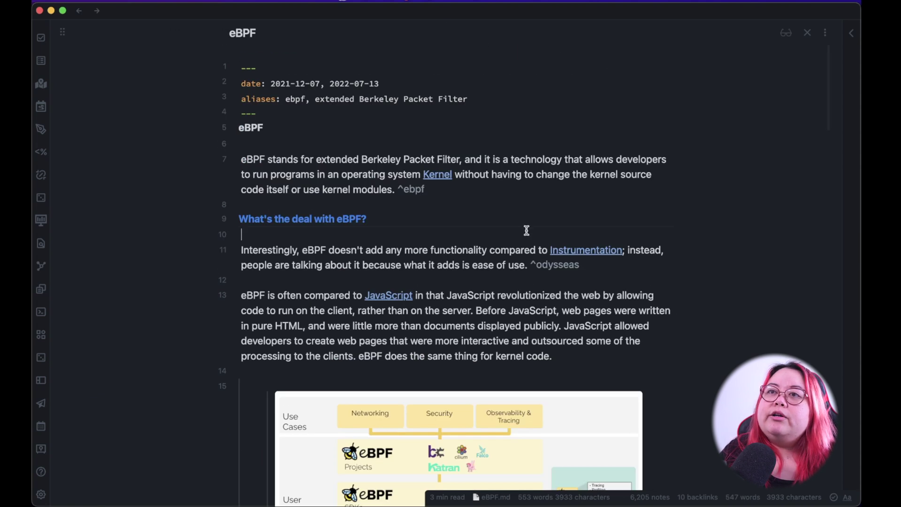